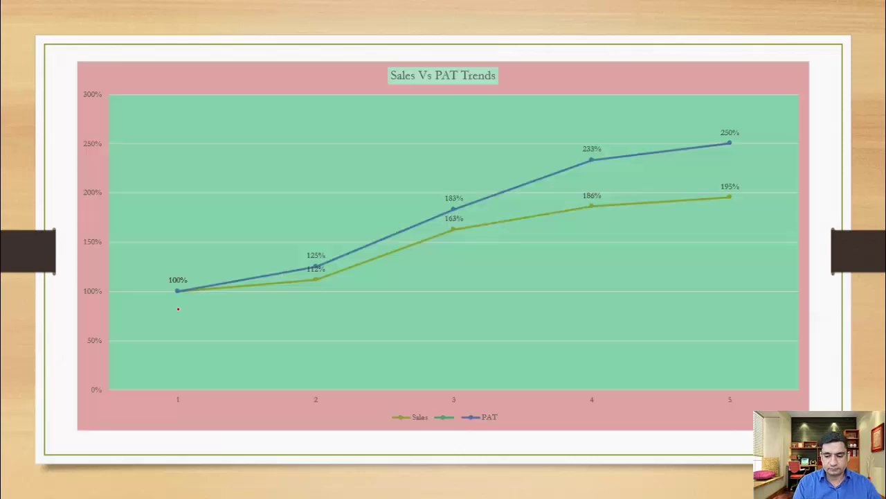
Leave the Sales Vs PAT Trends slide show using the Windows task switcher.
{"action": "key", "text": "alt+Tab"}
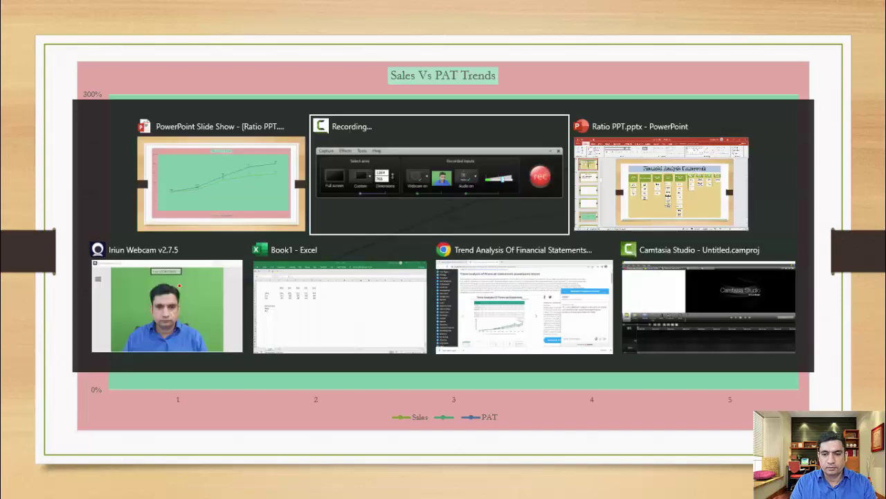
Switch to Book1 and review the 2018–2022 Sales, Exp and Pat figures and year headings.
{"action": "key", "text": "alt+Tab"}
{"action": "key", "text": "alt+Tab"}
{"action": "key", "text": "alt+Tab"}
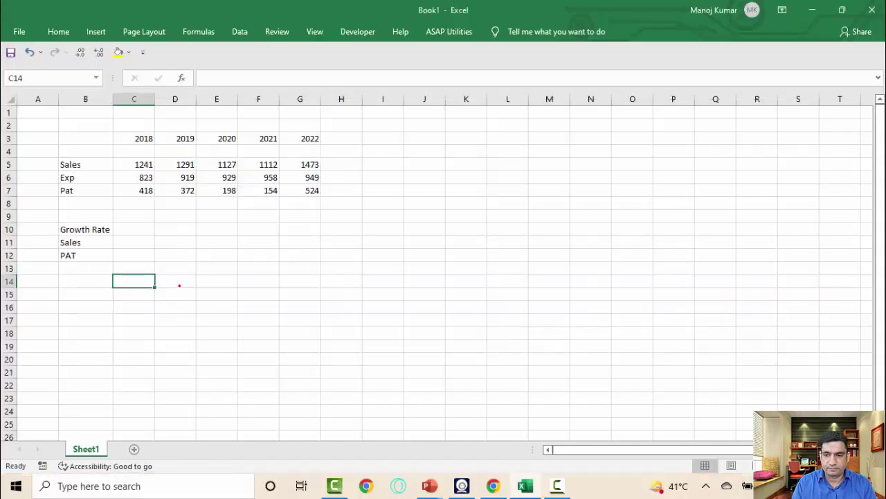
{"action": "left_click_drag", "start_coordinate": [143, 166], "coordinate": [306, 187]}
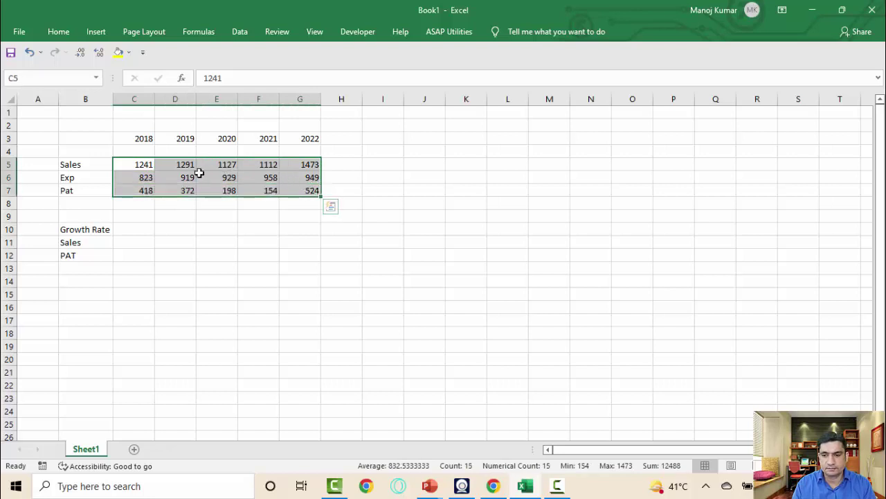
{"action": "left_click", "coordinate": [143, 138]}
{"action": "left_click_drag", "start_coordinate": [167, 139], "coordinate": [308, 139]}
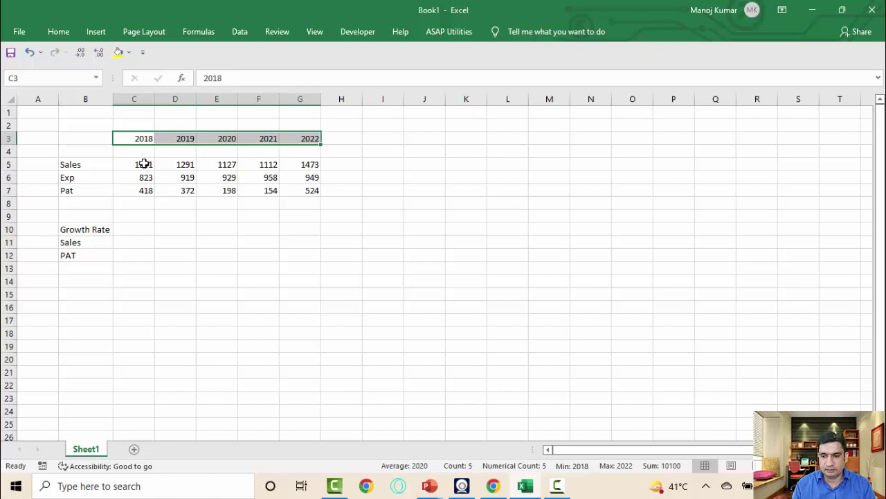
{"action": "left_click_drag", "start_coordinate": [143, 163], "coordinate": [143, 190]}
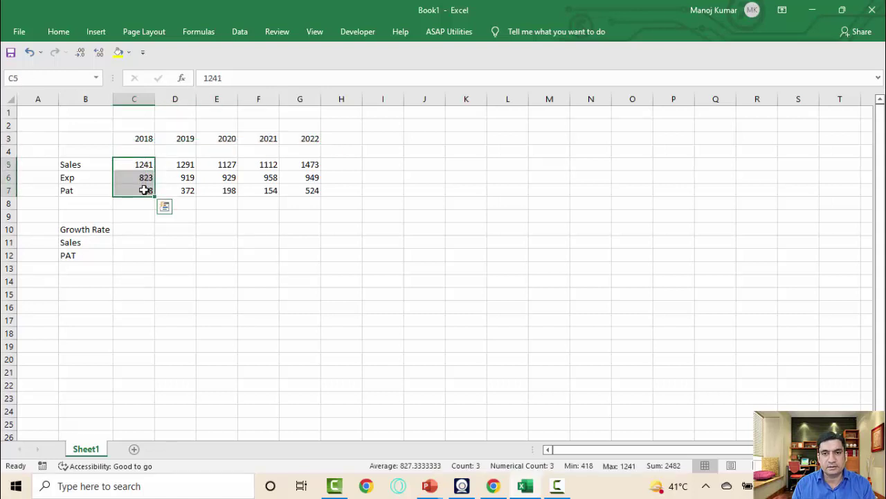
{"action": "left_click", "coordinate": [138, 239]}
Insert a blank row above the Sales growth row.
{"action": "key", "text": "alt+i"}
{"action": "key", "text": "r"}
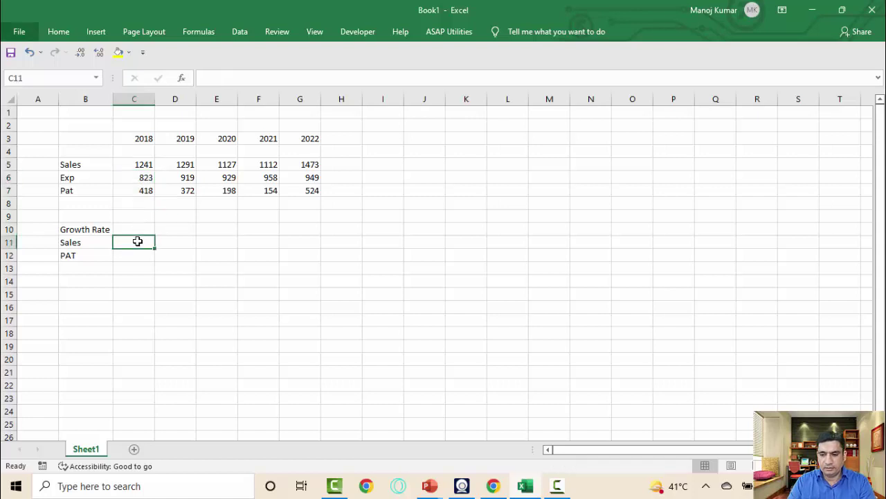
{"action": "key", "text": "Down"}
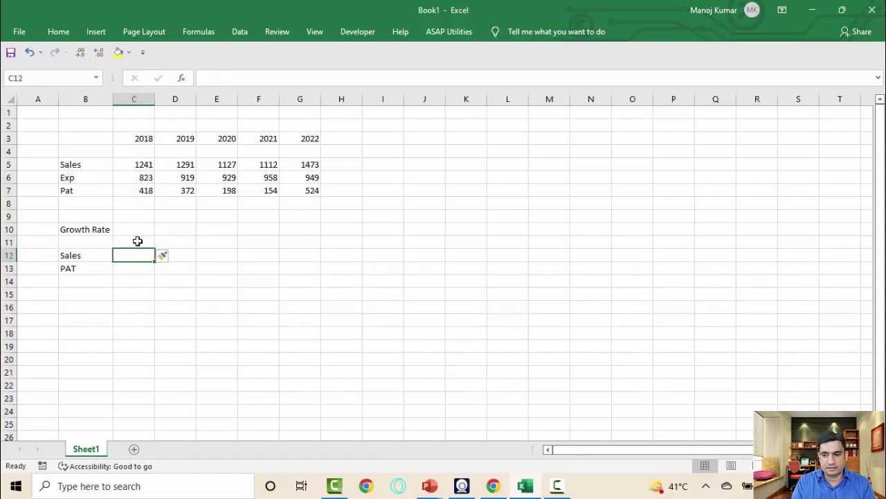
{"action": "key", "text": "shift+space"}
{"action": "key", "text": "shift+Down"}
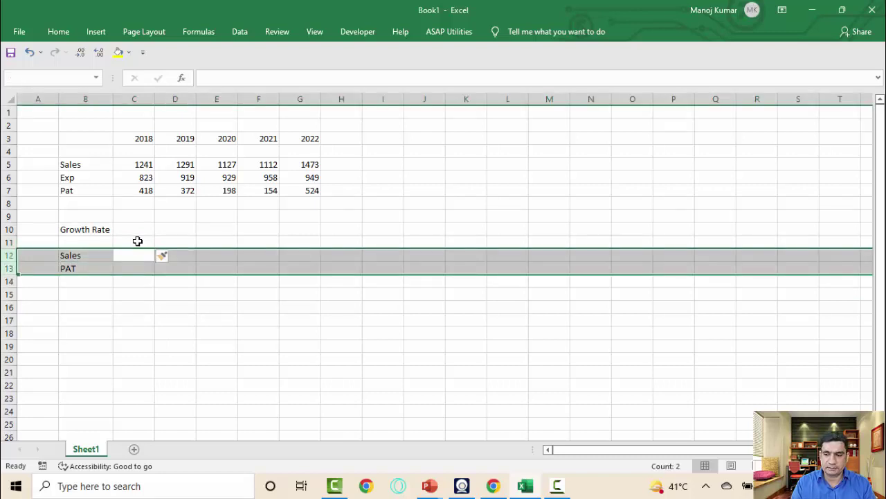
Insert a new row above PAT growth and label it Exp.
{"action": "key", "text": "Down"}
{"action": "key", "text": "alt+i"}
{"action": "key", "text": "r"}
{"action": "key", "text": "Left"}
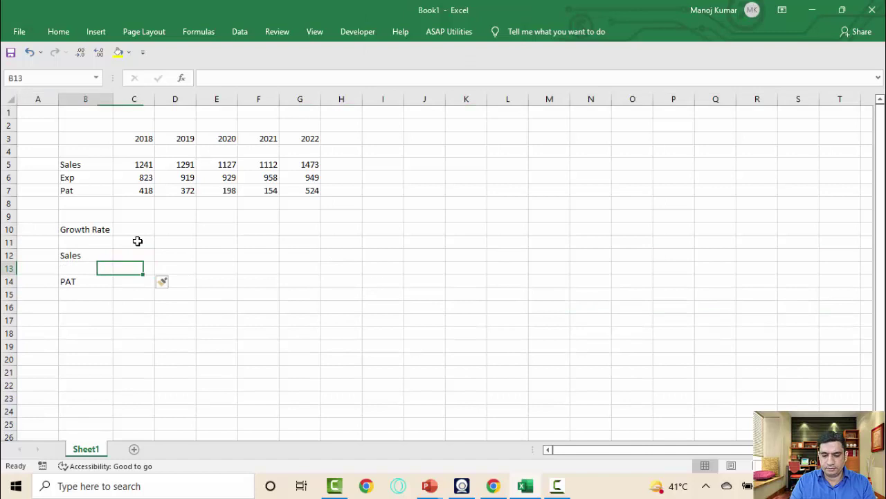
{"action": "type", "text": "Exp"}
{"action": "key", "text": "Tab"}
Start the 2018 Sales growth formula referencing the 2018 Sales figure.
{"action": "key", "text": "Up"}
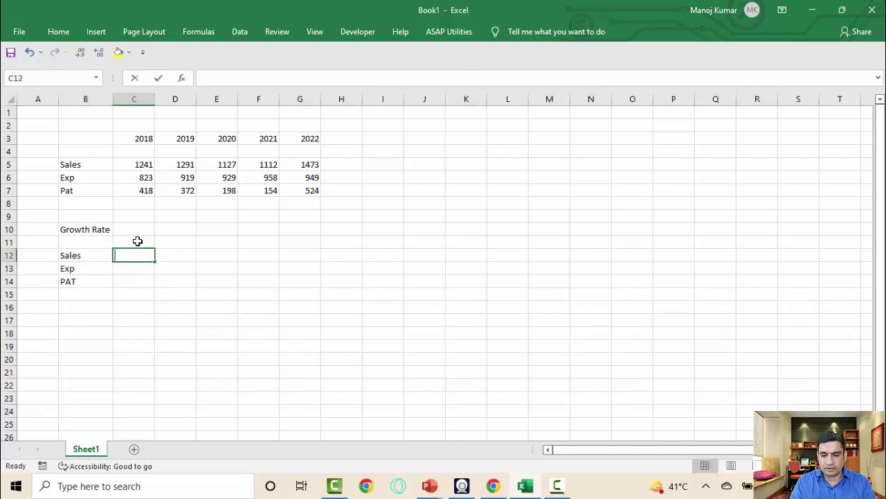
{"action": "type", "text": "="}
{"action": "key", "text": "Up"}
{"action": "key", "text": "Up"}
{"action": "key", "text": "Up"}
{"action": "key", "text": "Up"}
{"action": "key", "text": "Up"}
{"action": "key", "text": "Up"}
{"action": "key", "text": "Up"}
Complete the 2018 Sales growth formula as =C5/C5, giving 100%.
{"action": "type", "text": "/"}
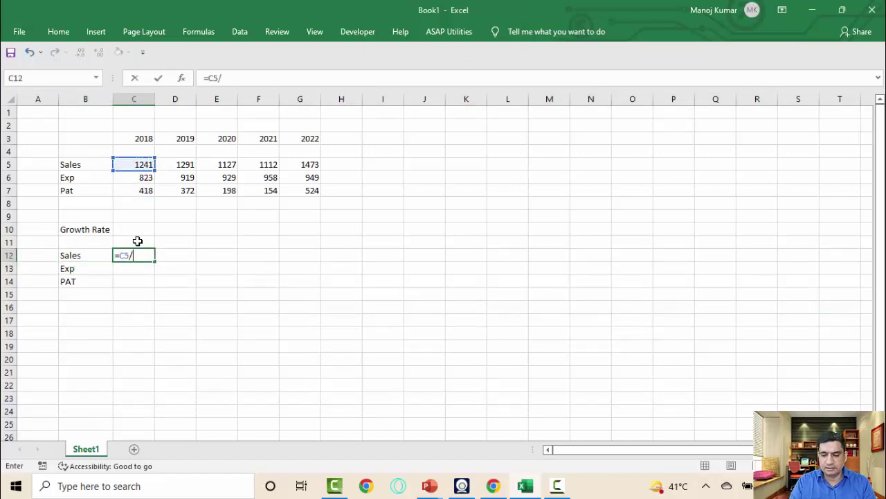
{"action": "key", "text": "Up"}
{"action": "key", "text": "Up"}
{"action": "key", "text": "Up"}
{"action": "key", "text": "Up"}
{"action": "key", "text": "Up"}
{"action": "key", "text": "Up"}
{"action": "key", "text": "Up"}
{"action": "key", "text": "Return"}
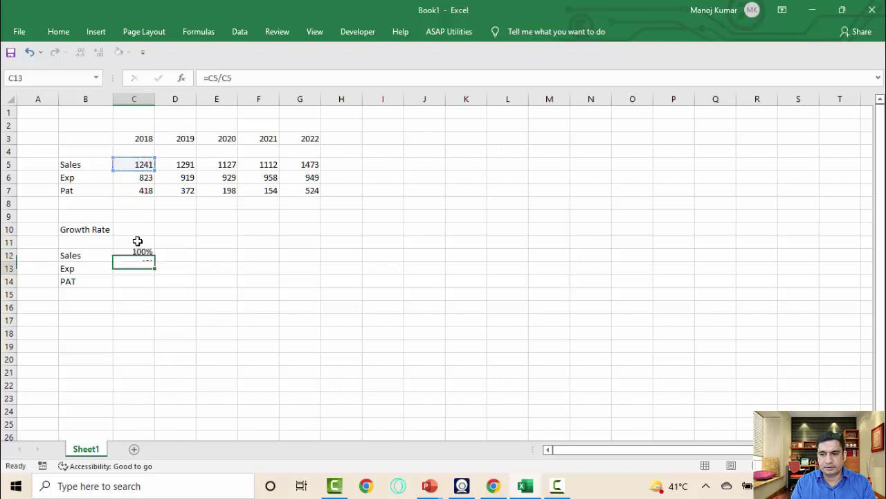
{"action": "key", "text": "Up"}
{"action": "key", "text": "F2"}
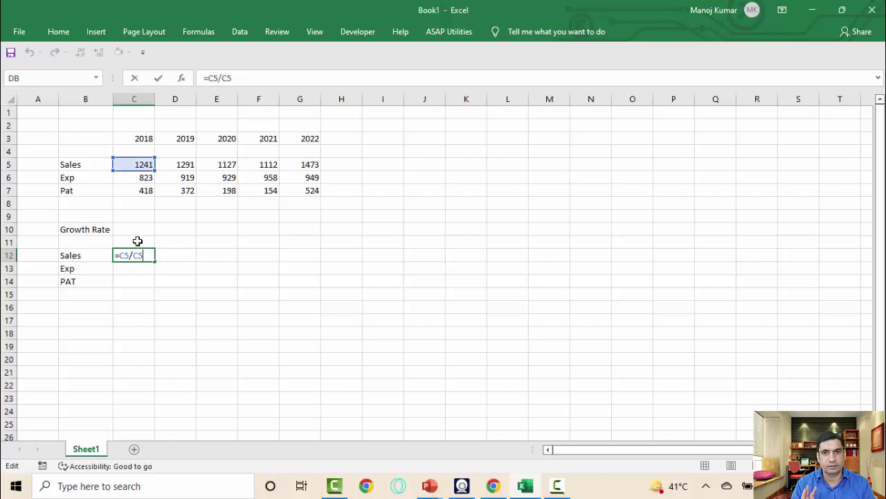
{"action": "key", "text": "Return"}
{"action": "key", "text": "Up"}
Enter =D5/C5 for 2019 Sales growth, showing 104%, without the minus one.
{"action": "key", "text": "Right"}
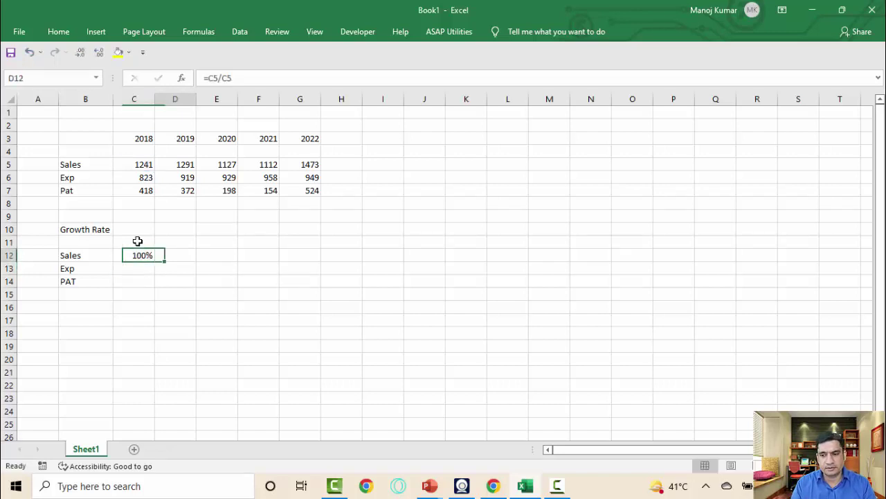
{"action": "type", "text": "="}
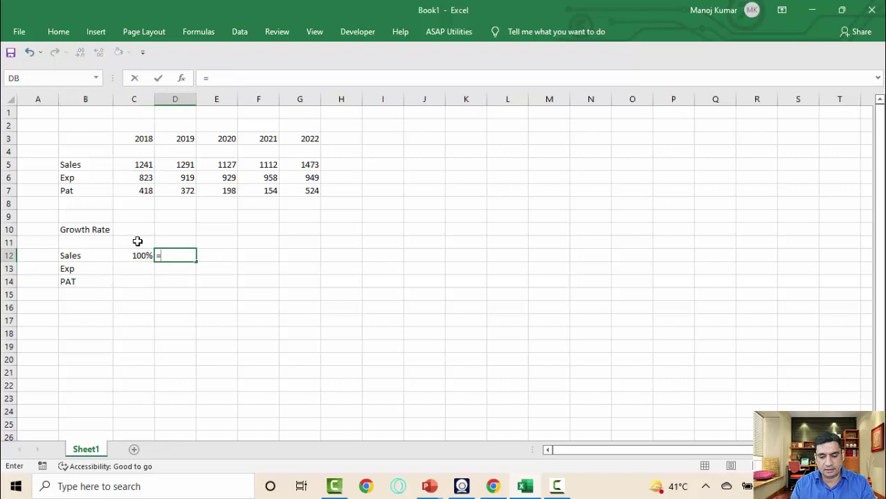
{"action": "key", "text": "Up"}
{"action": "key", "text": "Up"}
{"action": "key", "text": "Up"}
{"action": "key", "text": "Up"}
{"action": "key", "text": "Up"}
{"action": "key", "text": "Up"}
{"action": "key", "text": "Up"}
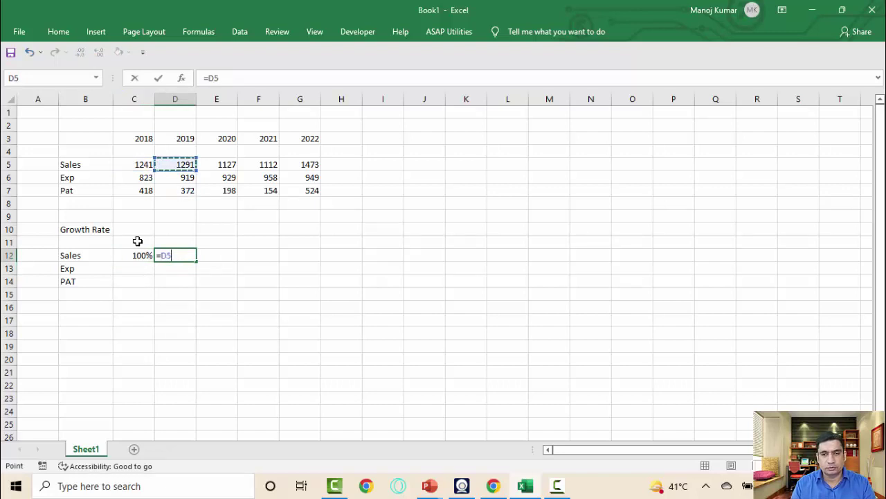
{"action": "type", "text": "/"}
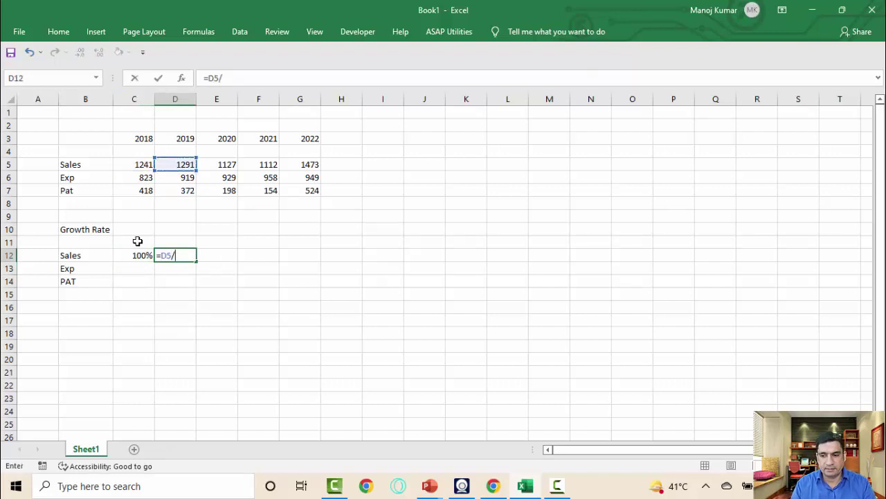
{"action": "key", "text": "Left"}
{"action": "key", "text": "Up"}
{"action": "key", "text": "Up"}
{"action": "key", "text": "Up"}
{"action": "key", "text": "Up"}
{"action": "key", "text": "Up"}
{"action": "key", "text": "Up"}
{"action": "key", "text": "Up"}
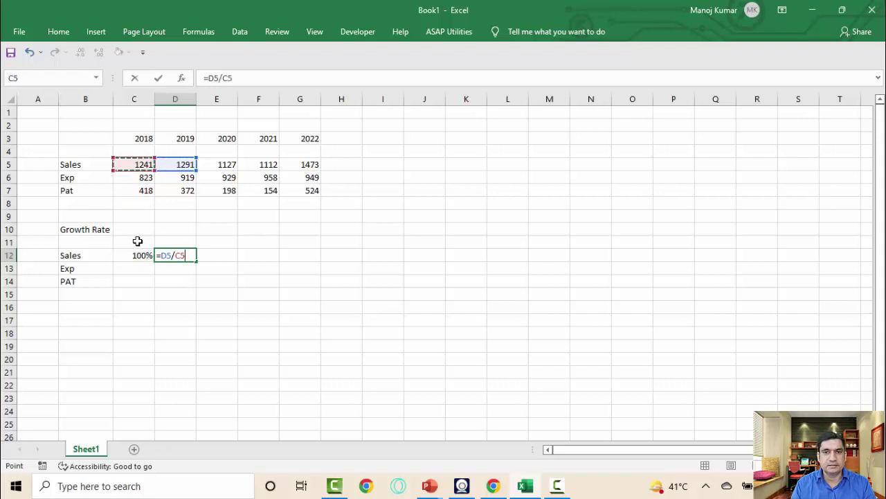
{"action": "type", "text": "-1"}
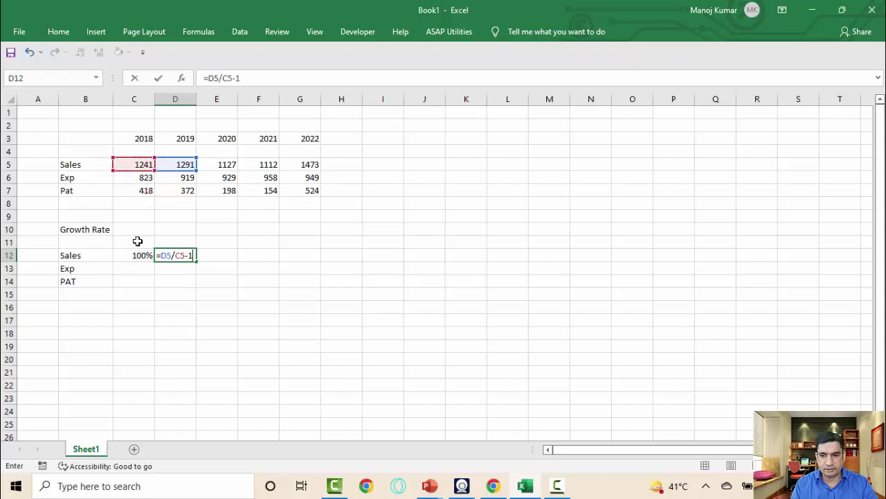
{"action": "key", "text": "Return"}
{"action": "key", "text": "Up"}
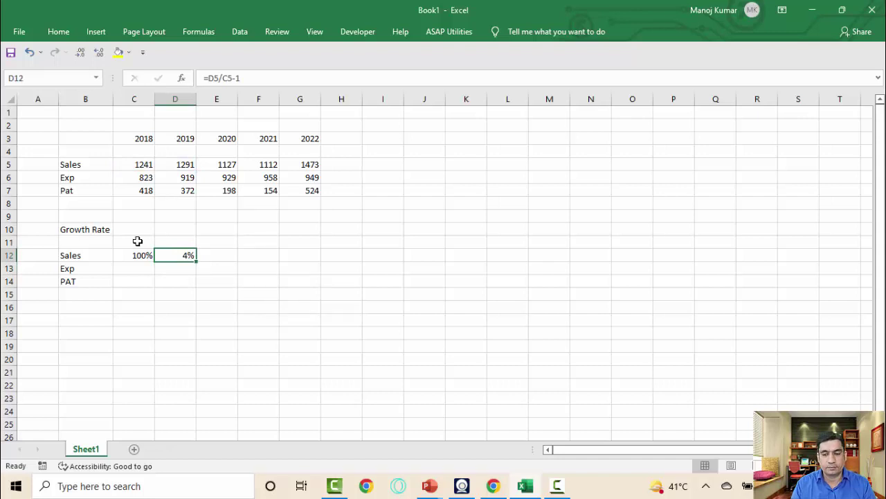
{"action": "key", "text": "F2"}
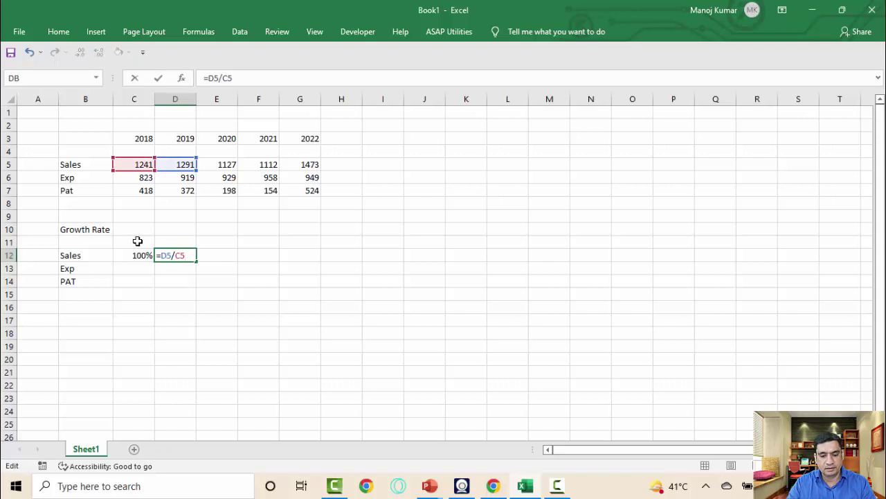
{"action": "key", "text": "Return"}
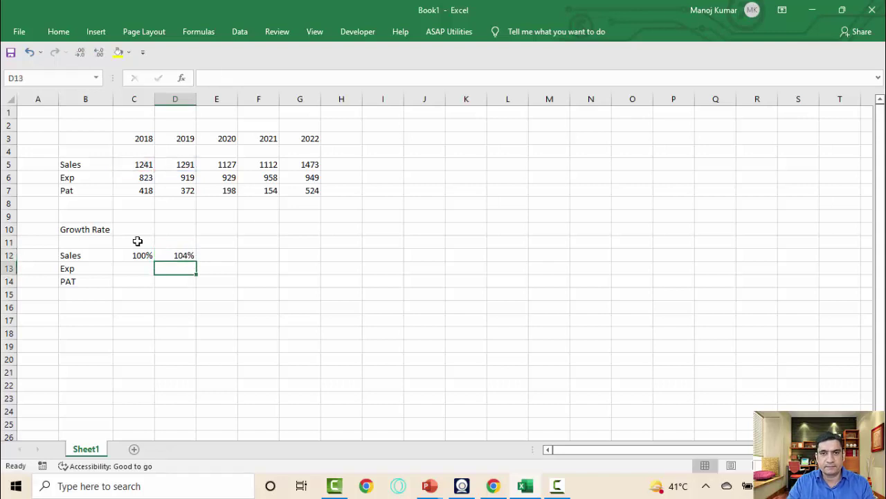
{"action": "key", "text": "Up"}
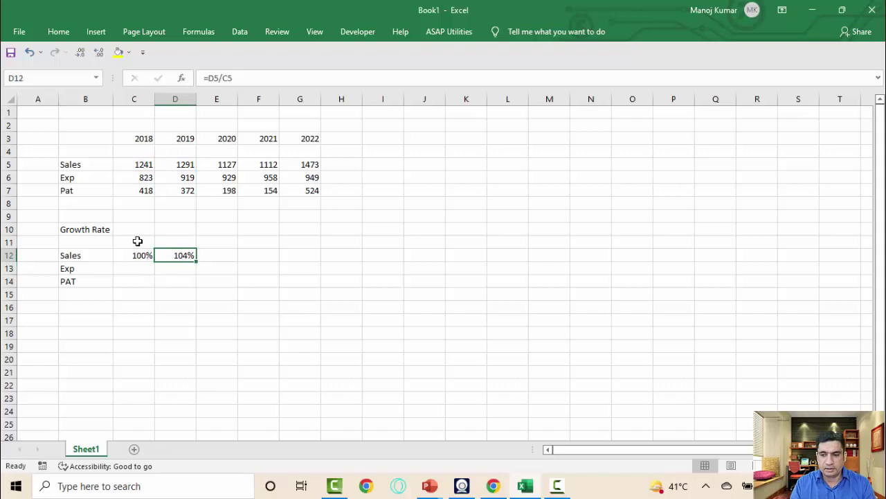
{"action": "key", "text": "shift+Right"}
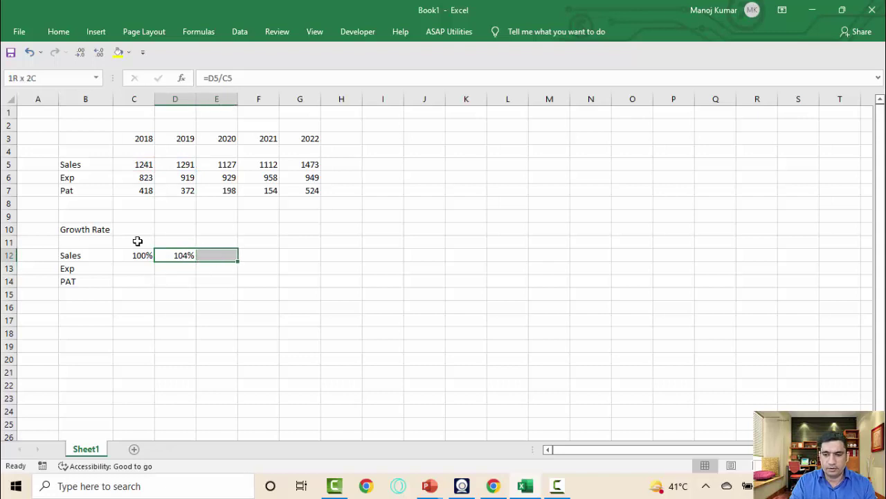
Copy the growth formula to 2020 and repoint it at C5, giving 91%.
{"action": "key", "text": "ctrl+r"}
{"action": "key", "text": "Right"}
{"action": "key", "text": "F2"}
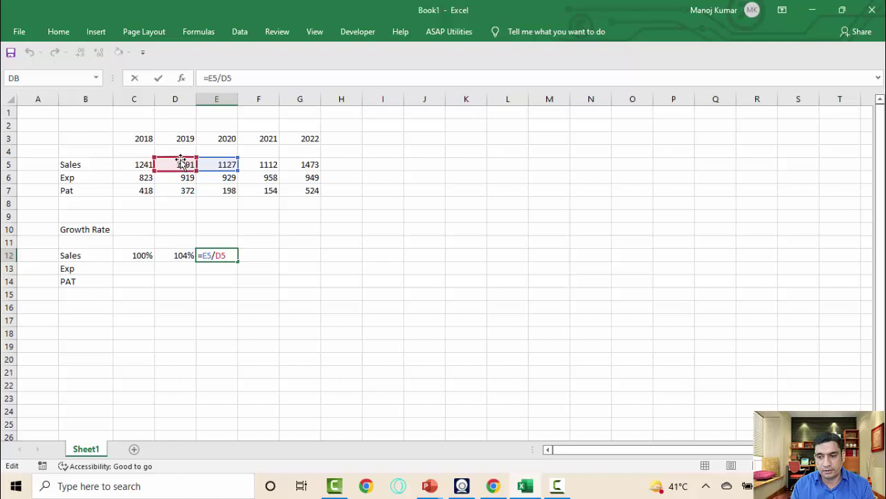
{"action": "left_click_drag", "start_coordinate": [181, 160], "coordinate": [150, 170]}
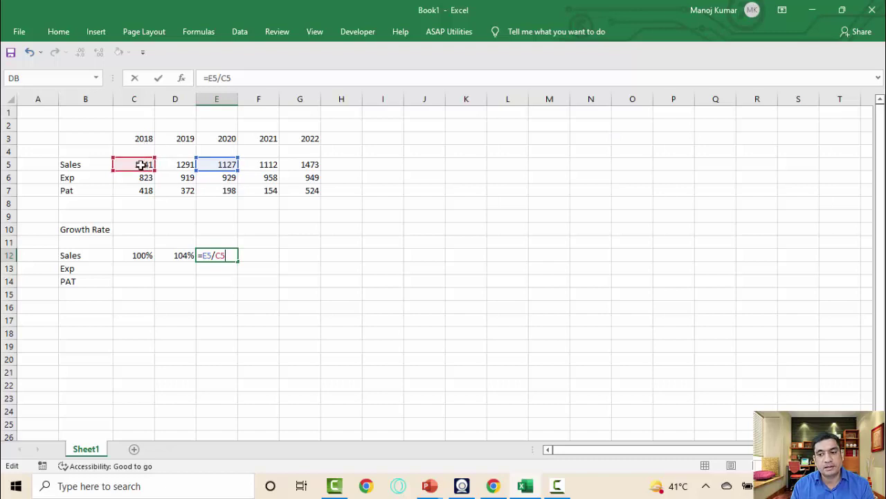
{"action": "key", "text": "ctrl+Return"}
Enter =F5/C5 for 2021 Sales growth, giving 90%.
{"action": "key", "text": "Right"}
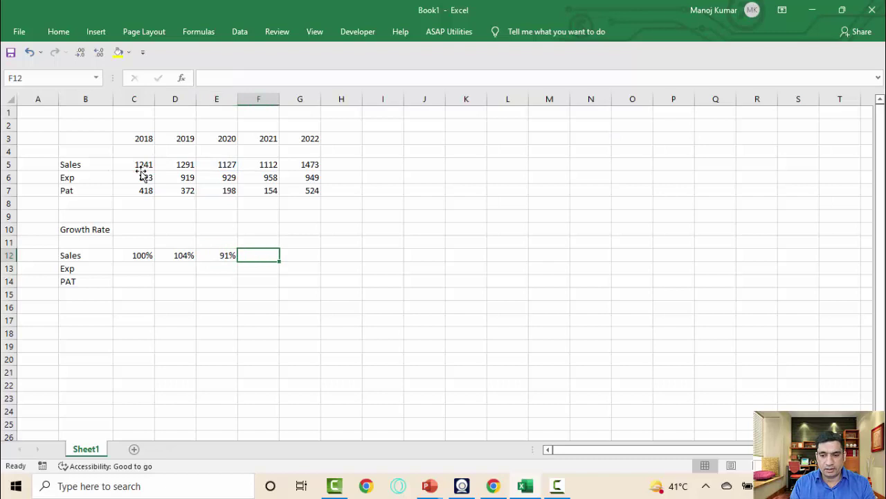
{"action": "type", "text": "="}
{"action": "key", "text": "Up"}
{"action": "key", "text": "Up"}
{"action": "key", "text": "Up"}
{"action": "key", "text": "Up"}
{"action": "key", "text": "Up"}
{"action": "key", "text": "Up"}
{"action": "key", "text": "Up"}
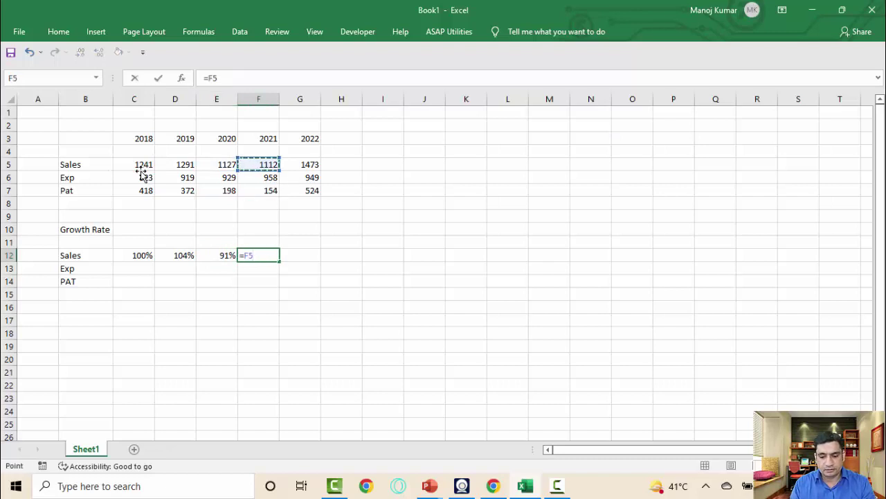
{"action": "type", "text": "/"}
{"action": "key", "text": "Left"}
{"action": "key", "text": "Left"}
{"action": "key", "text": "Left"}
{"action": "key", "text": "Up"}
{"action": "key", "text": "Up"}
{"action": "key", "text": "Up"}
{"action": "key", "text": "Up"}
{"action": "key", "text": "Up"}
{"action": "key", "text": "Up"}
{"action": "key", "text": "Up"}
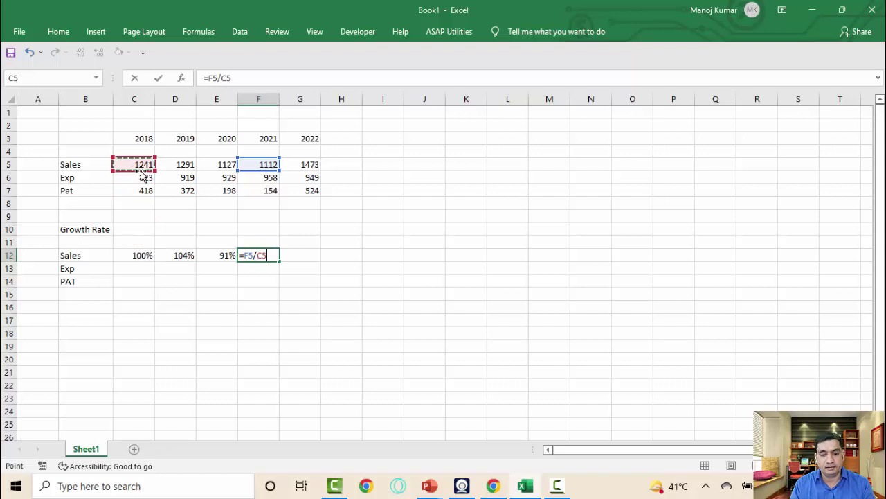
{"action": "key", "text": "ctrl+Return"}
Enter =G5/C5 for 2022 Sales growth, giving 119%.
{"action": "key", "text": "Right"}
{"action": "type", "text": "="}
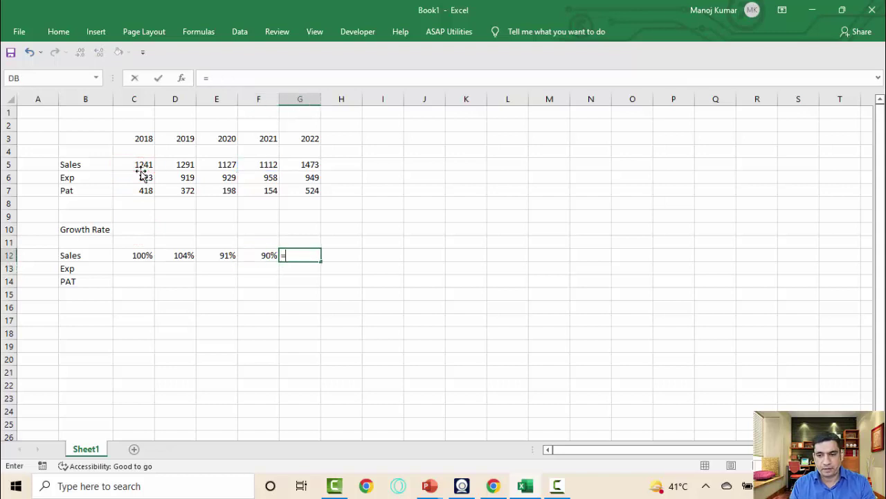
{"action": "key", "text": "Up"}
{"action": "key", "text": "Up"}
{"action": "key", "text": "Up"}
{"action": "key", "text": "Up"}
{"action": "key", "text": "Up"}
{"action": "key", "text": "Up"}
{"action": "key", "text": "Up"}
{"action": "type", "text": "/"}
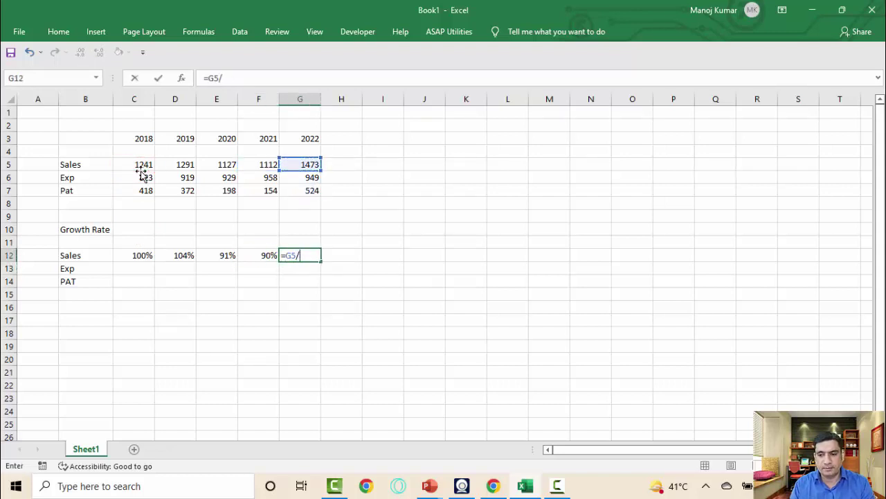
{"action": "key", "text": "Left"}
{"action": "key", "text": "Left"}
{"action": "key", "text": "Left"}
{"action": "key", "text": "Left"}
{"action": "key", "text": "Up"}
{"action": "key", "text": "Up"}
{"action": "key", "text": "Up"}
{"action": "key", "text": "Up"}
{"action": "key", "text": "Up"}
{"action": "key", "text": "Up"}
{"action": "key", "text": "Up"}
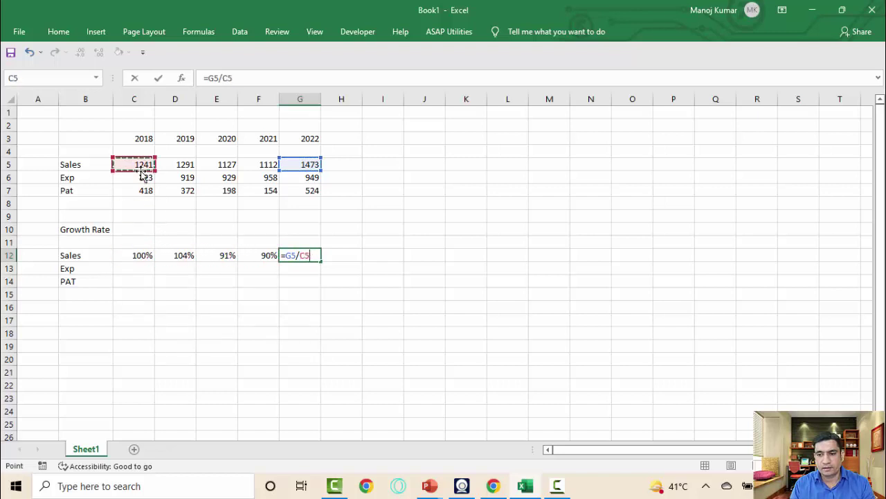
{"action": "key", "text": "ctrl+Return"}
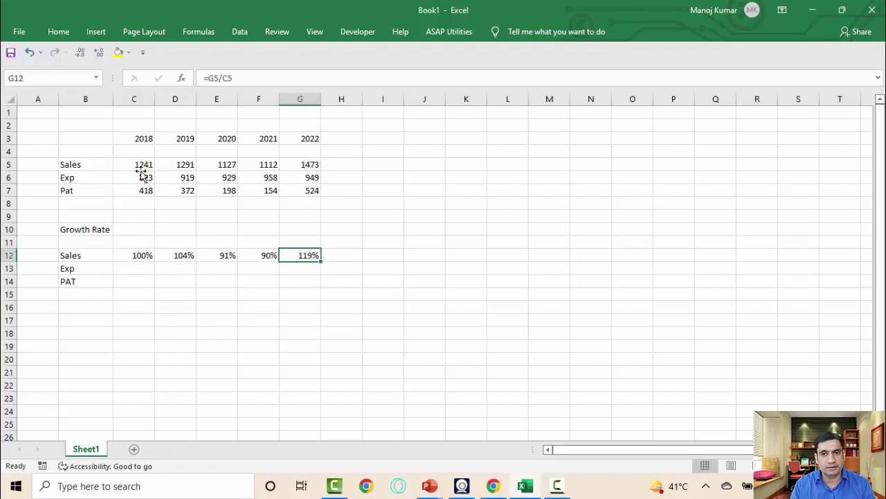
{"action": "key", "text": "Left"}
{"action": "key", "text": "Left"}
{"action": "key", "text": "Left"}
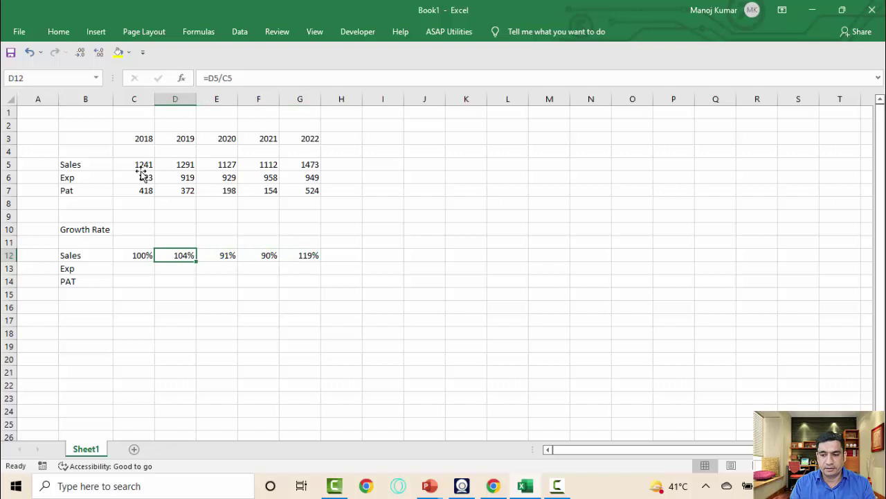
Clear D12:G12 and enter =D5/$C$5 in the 2019 Sales growth cell.
{"action": "key", "text": "ctrl+shift+Right"}
{"action": "key", "text": "Delete"}
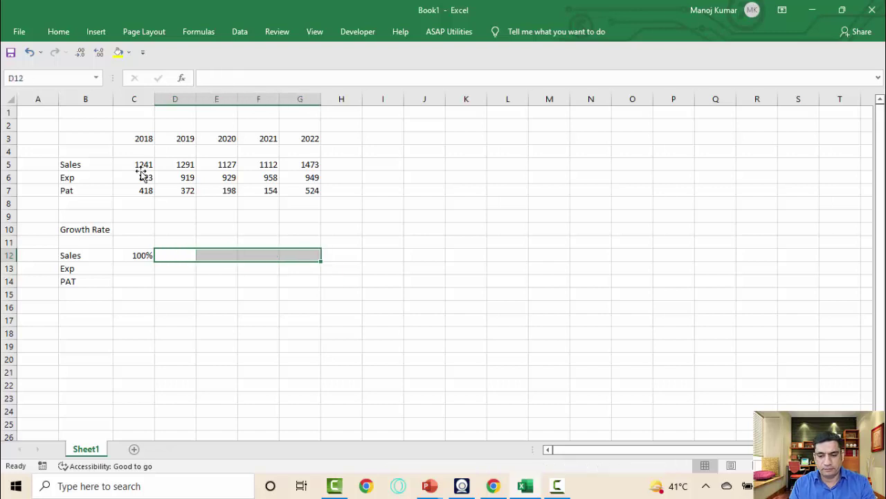
{"action": "key", "text": "shift+Left"}
{"action": "key", "text": "shift+Left"}
{"action": "key", "text": "shift+Left"}
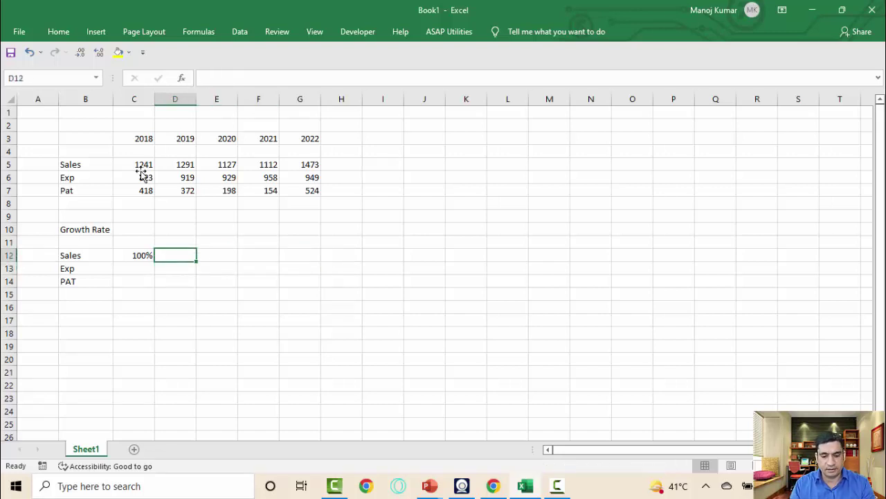
{"action": "type", "text": "="}
{"action": "key", "text": "Up"}
{"action": "key", "text": "Up"}
{"action": "key", "text": "Up"}
{"action": "key", "text": "Up"}
{"action": "key", "text": "Up"}
{"action": "key", "text": "Up"}
{"action": "key", "text": "Up"}
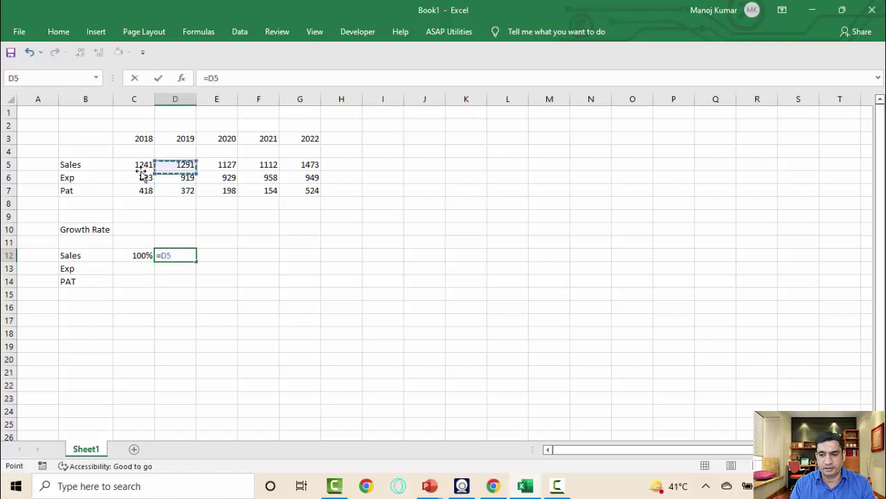
{"action": "type", "text": "/"}
{"action": "left_click", "coordinate": [139, 166]}
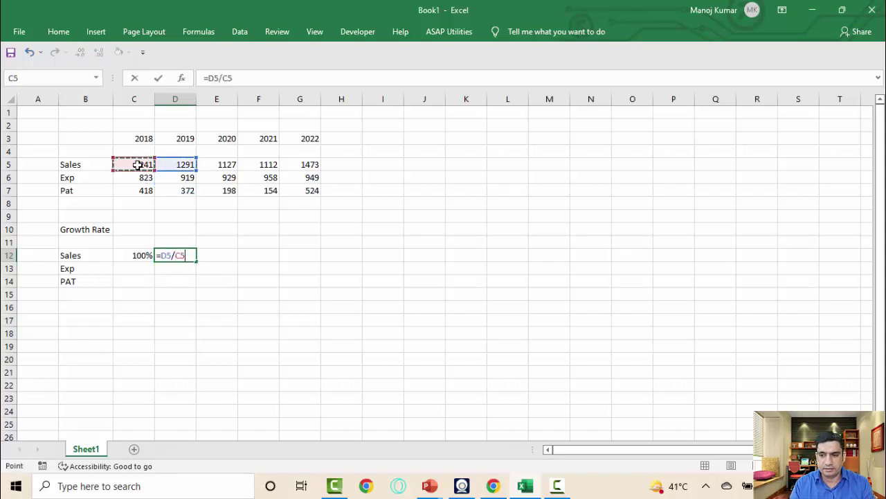
{"action": "key", "text": "F4"}
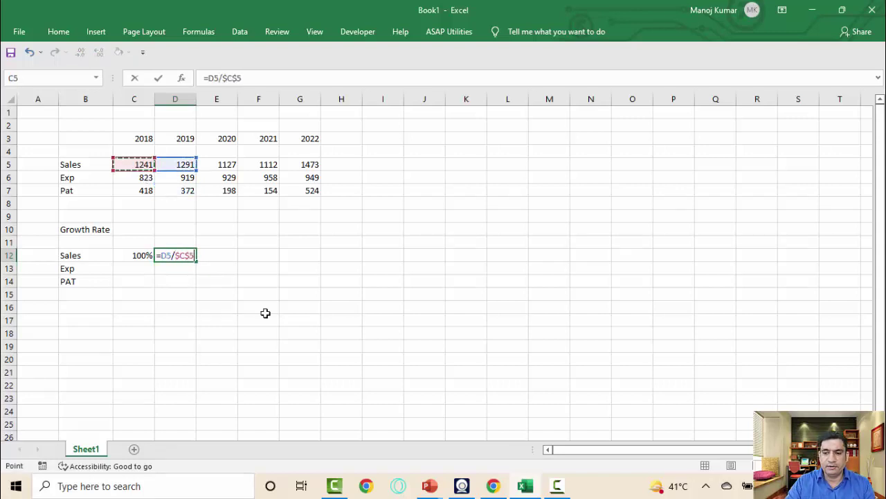
{"action": "key", "text": "ctrl+Return"}
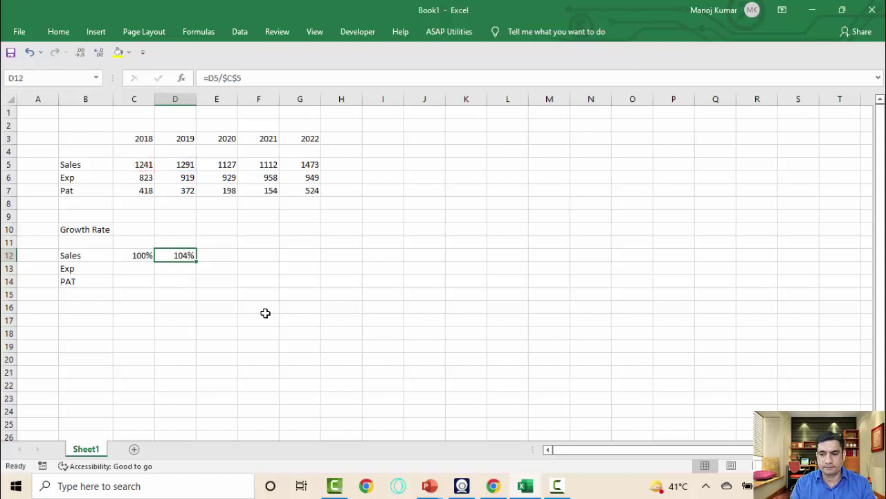
Fill =D5/$C$5 across D12:G12 and verify the copied 2020–2022 formulas.
{"action": "key", "text": "shift+Right"}
{"action": "key", "text": "shift+Right"}
{"action": "key", "text": "shift+Right"}
{"action": "key", "text": "shift+Right"}
{"action": "key", "text": "shift+Left"}
{"action": "key", "text": "ctrl+r"}
{"action": "key", "text": "Right"}
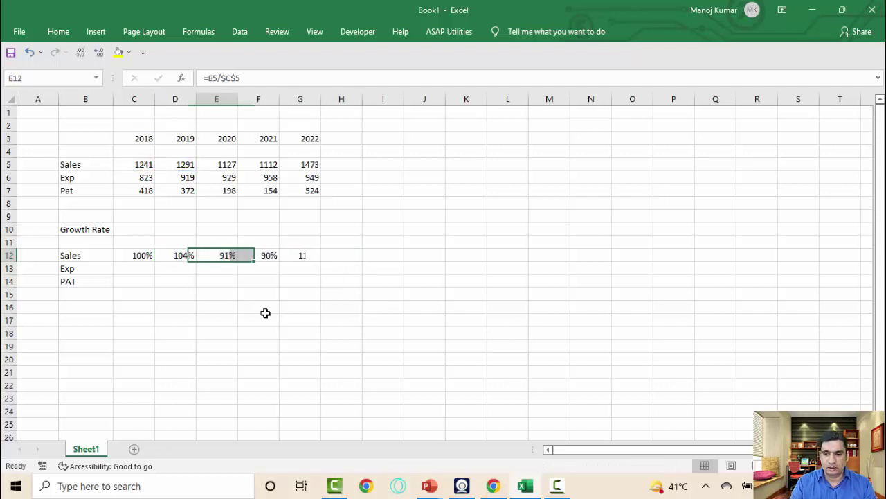
{"action": "key", "text": "F2"}
{"action": "key", "text": "Tab"}
{"action": "key", "text": "F2"}
{"action": "key", "text": "Tab"}
{"action": "key", "text": "F2"}
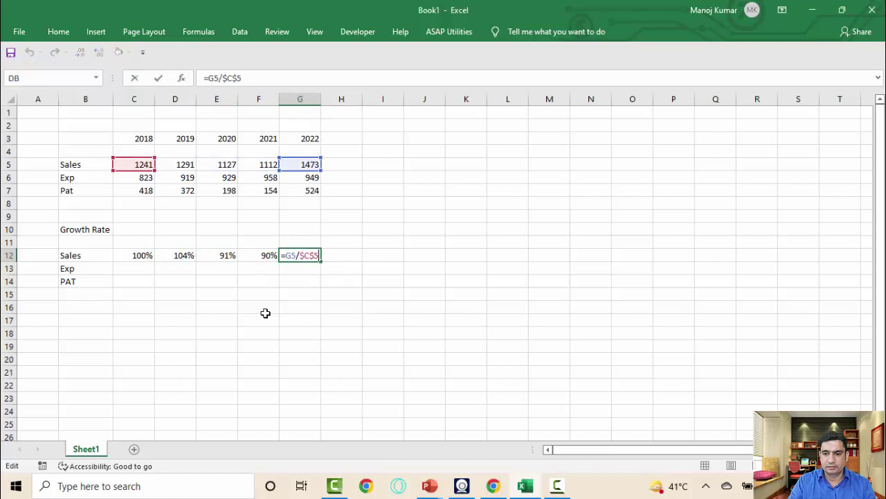
{"action": "key", "text": "Return"}
{"action": "key", "text": "Left"}
{"action": "key", "text": "Up"}
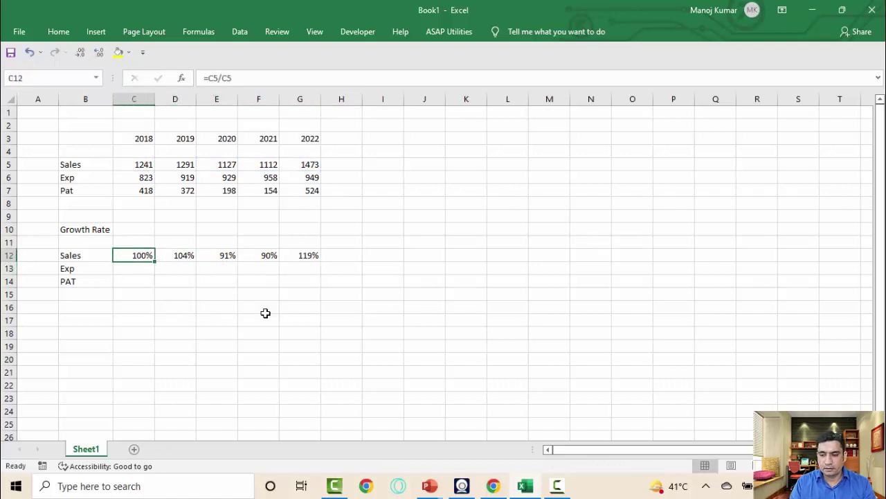
Copy the 2018 base 100% formula down to the Exp and PAT growth rows.
{"action": "key", "text": "shift+Down"}
{"action": "key", "text": "shift+Down"}
{"action": "key", "text": "ctrl+d"}
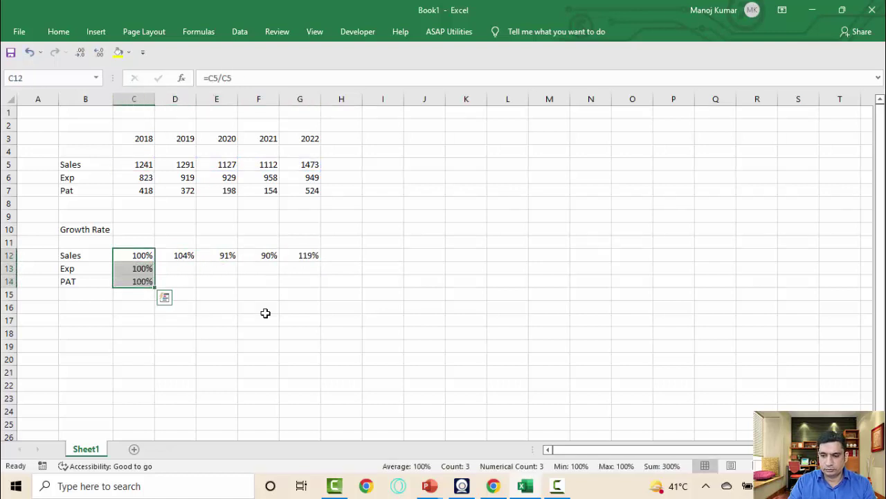
{"action": "key", "text": "Down"}
{"action": "key", "text": "F2"}
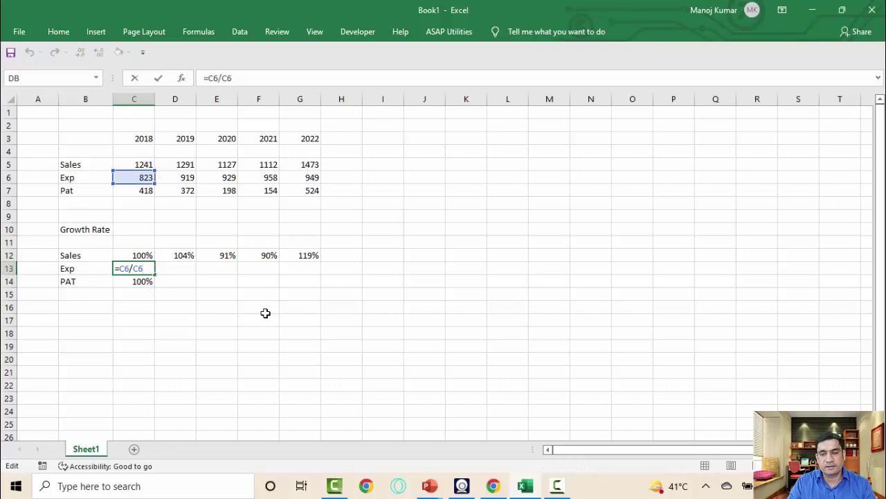
{"action": "key", "text": "Return"}
{"action": "key", "text": "F2"}
{"action": "key", "text": "Return"}
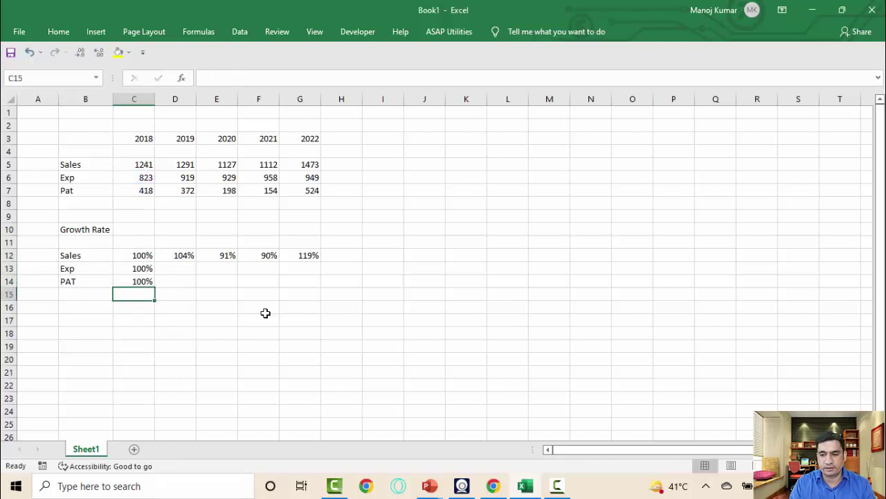
{"action": "key", "text": "Up"}
{"action": "key", "text": "Up"}
{"action": "key", "text": "Up"}
Enter =D6/$C$6 in D13 and fill through 2022 (112%, 113%, 116%, 115%).
{"action": "key", "text": "Right"}
{"action": "key", "text": "Down"}
{"action": "type", "text": "="}
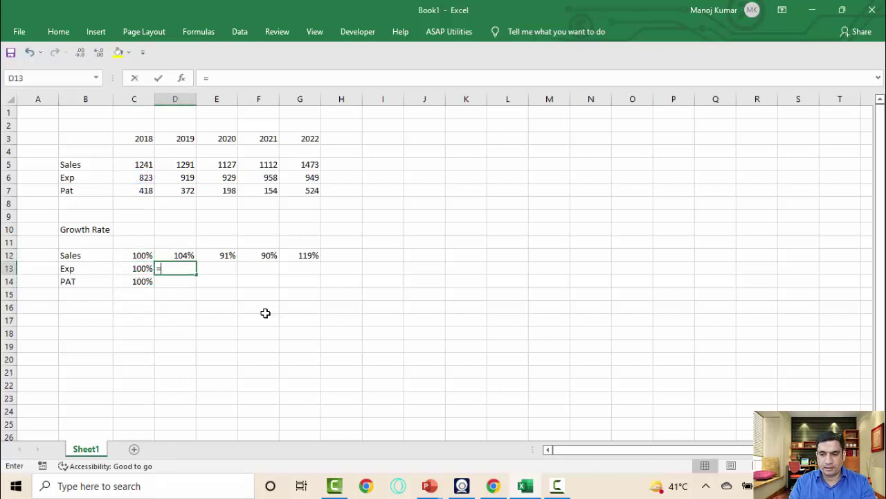
{"action": "key", "text": "Up"}
{"action": "key", "text": "Up"}
{"action": "key", "text": "Up"}
{"action": "key", "text": "Up"}
{"action": "key", "text": "Up"}
{"action": "key", "text": "Up"}
{"action": "key", "text": "Up"}
{"action": "key", "text": "Up"}
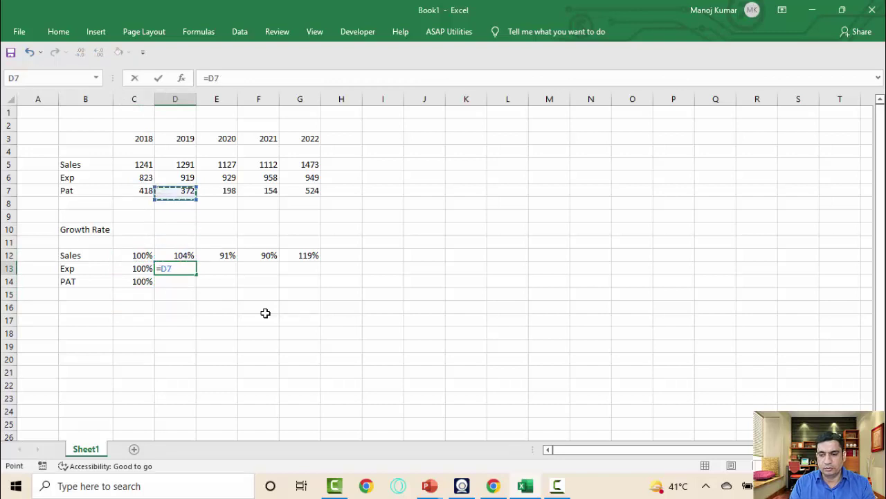
{"action": "key", "text": "Down"}
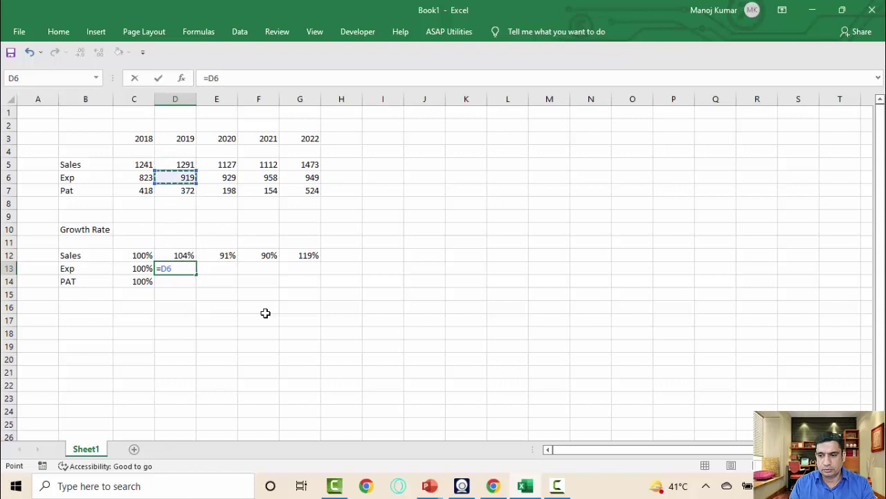
{"action": "type", "text": "/"}
{"action": "key", "text": "Left"}
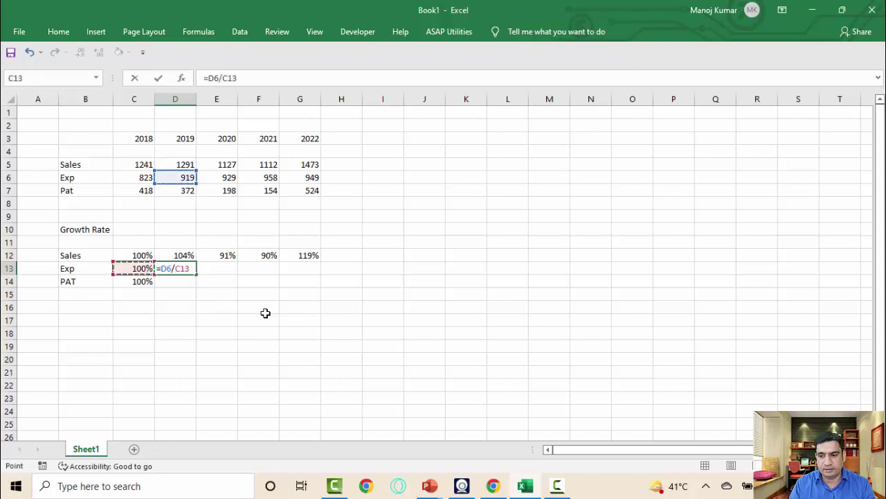
{"action": "key", "text": "Up"}
{"action": "key", "text": "Up"}
{"action": "key", "text": "Up"}
{"action": "key", "text": "Up"}
{"action": "key", "text": "Up"}
{"action": "key", "text": "Up"}
{"action": "key", "text": "Up"}
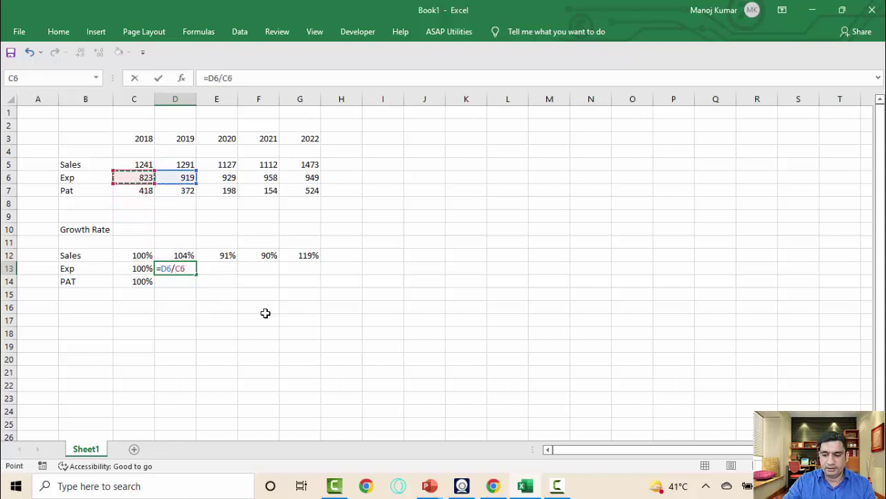
{"action": "key", "text": "F4"}
{"action": "key", "text": "ctrl+Return"}
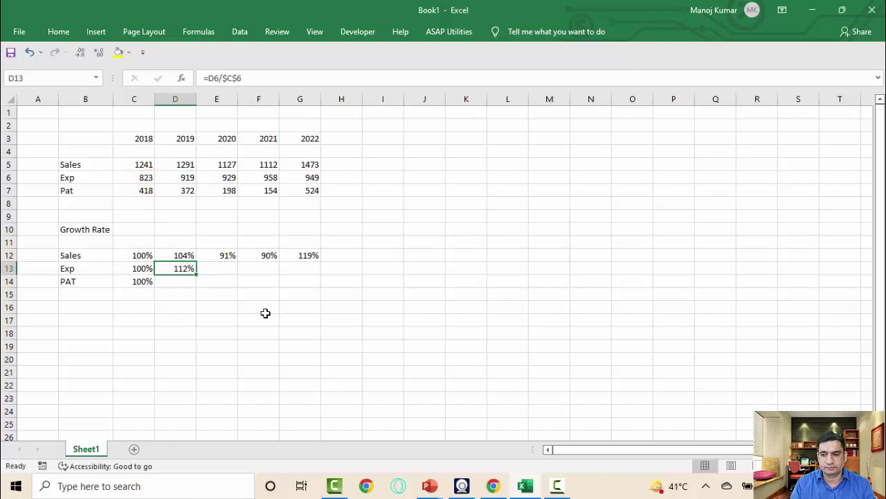
{"action": "key", "text": "shift+Right"}
{"action": "key", "text": "shift+Right"}
{"action": "key", "text": "shift+Right"}
{"action": "key", "text": "ctrl+r"}
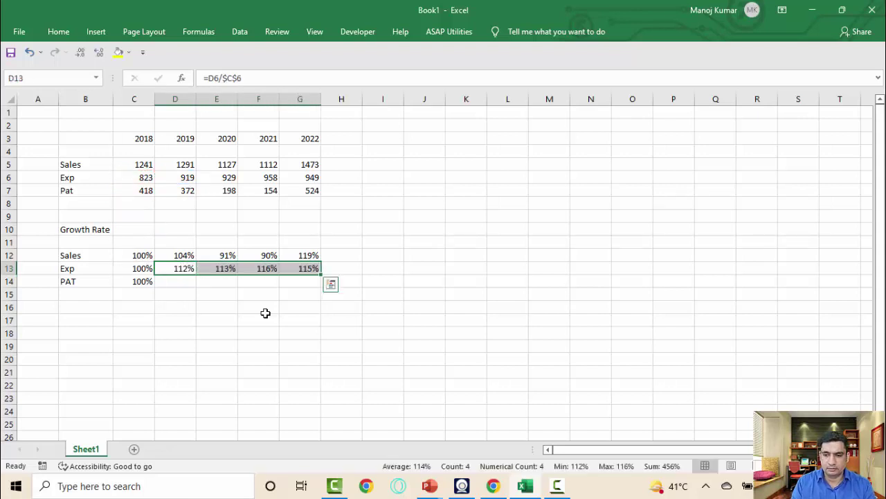
Enter =D7/$C$7 in D14, fill through 2022 (89%, 47%, 37%, 125%) and check G14.
{"action": "key", "text": "Down"}
{"action": "type", "text": "="}
{"action": "key", "text": "Up"}
{"action": "key", "text": "Up"}
{"action": "key", "text": "Up"}
{"action": "key", "text": "Up"}
{"action": "key", "text": "Up"}
{"action": "key", "text": "Up"}
{"action": "key", "text": "Up"}
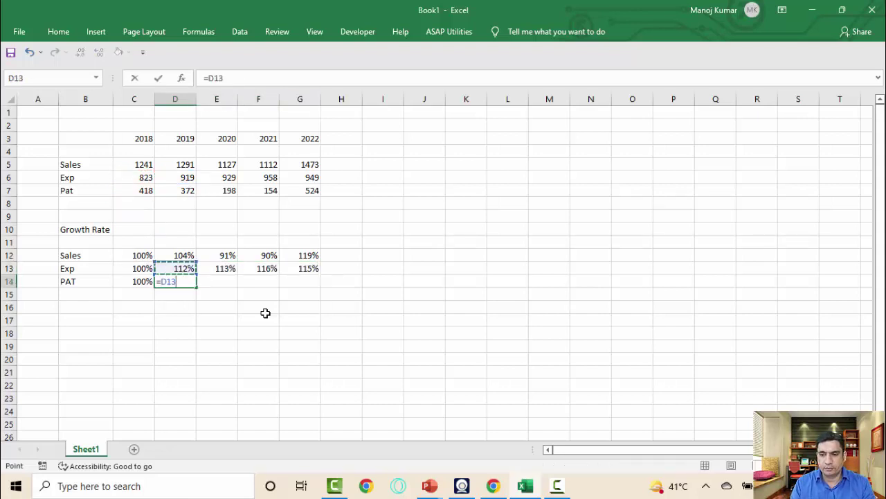
{"action": "type", "text": "/"}
{"action": "key", "text": "Left"}
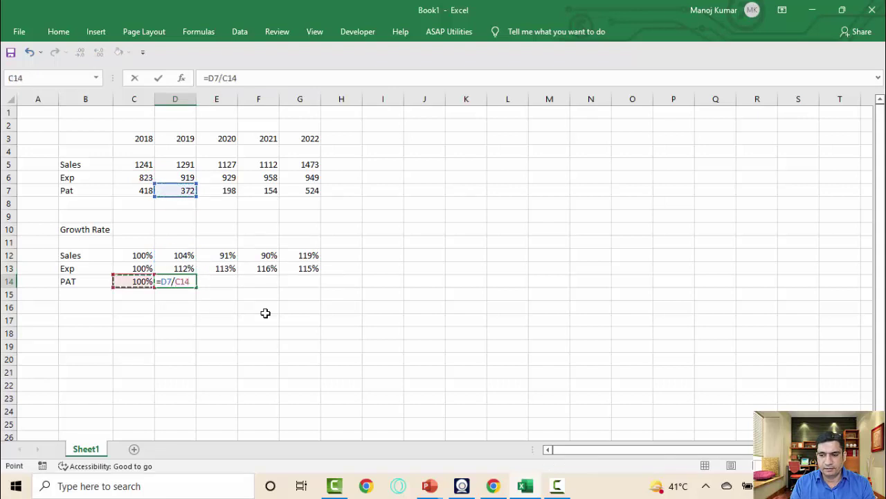
{"action": "key", "text": "Up"}
{"action": "key", "text": "Up"}
{"action": "key", "text": "Up"}
{"action": "key", "text": "Up"}
{"action": "key", "text": "Up"}
{"action": "key", "text": "Up"}
{"action": "key", "text": "Up"}
{"action": "key", "text": "F4"}
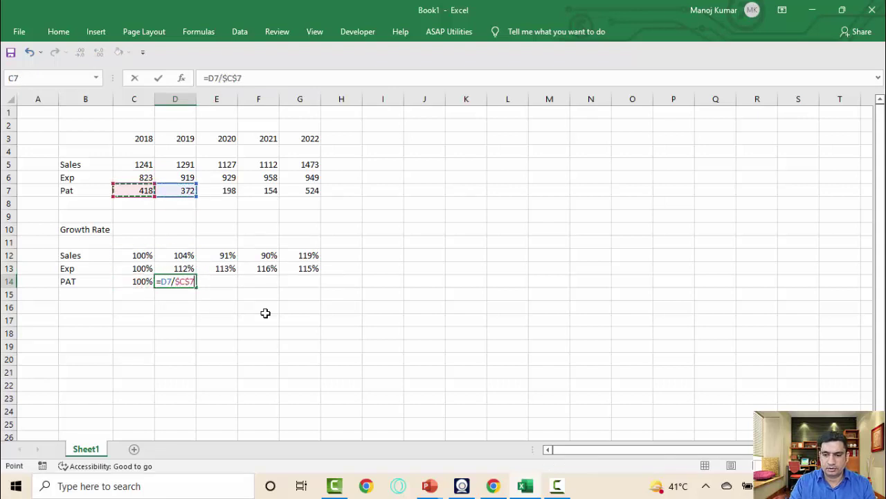
{"action": "key", "text": "ctrl+Return"}
{"action": "key", "text": "shift+Right"}
{"action": "key", "text": "shift+Right"}
{"action": "key", "text": "shift+Right"}
{"action": "key", "text": "ctrl+r"}
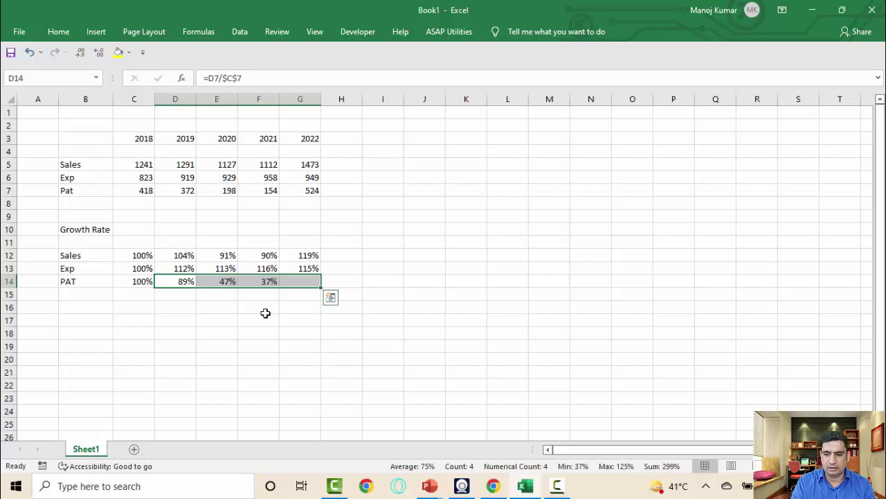
{"action": "key", "text": "Right"}
{"action": "key", "text": "Right"}
{"action": "key", "text": "Right"}
{"action": "key", "text": "F2"}
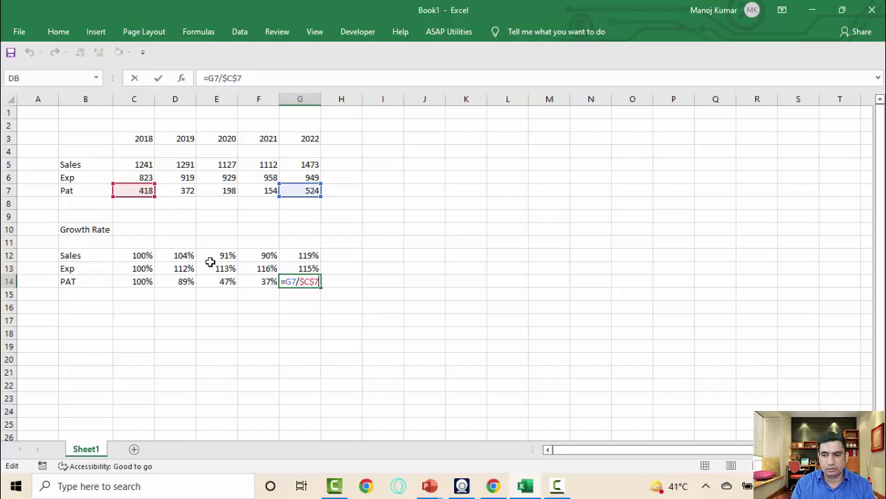
{"action": "key", "text": "ctrl+Return"}
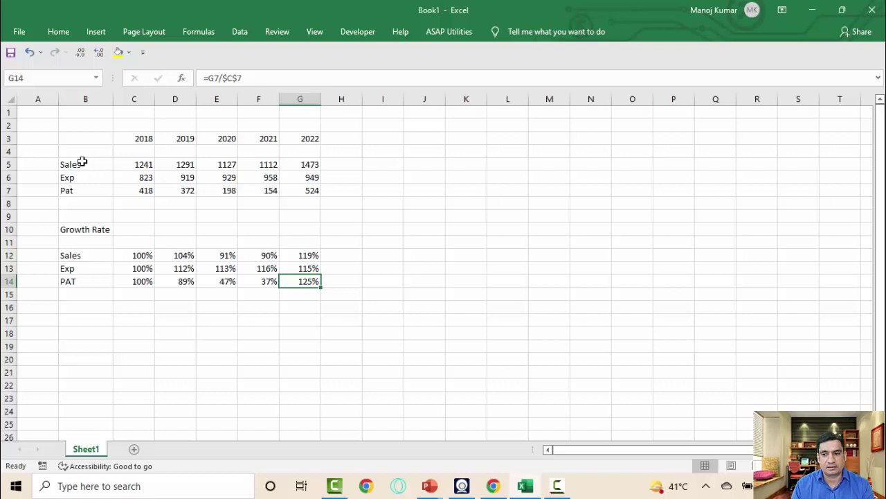
Select the Sales and PAT growth rate rows together.
{"action": "left_click_drag", "start_coordinate": [83, 161], "coordinate": [286, 166]}
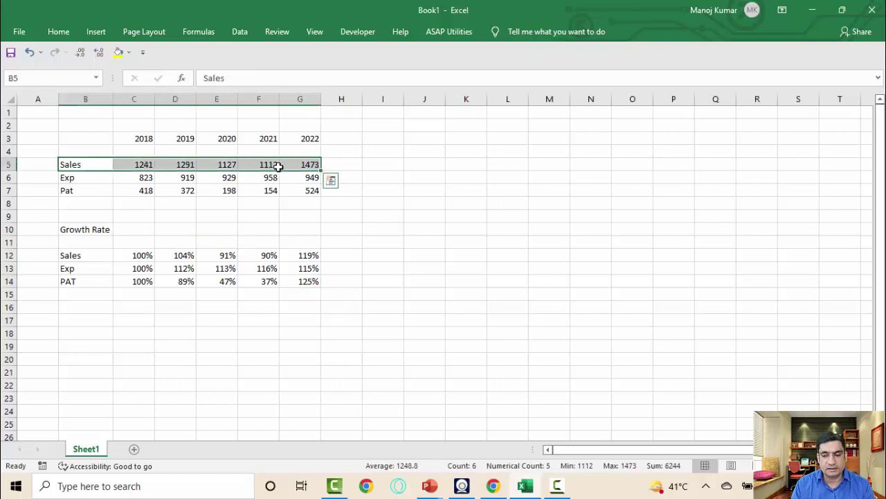
{"action": "left_click_drag", "start_coordinate": [81, 193], "coordinate": [297, 192]}
{"action": "left_click", "coordinate": [210, 291]}
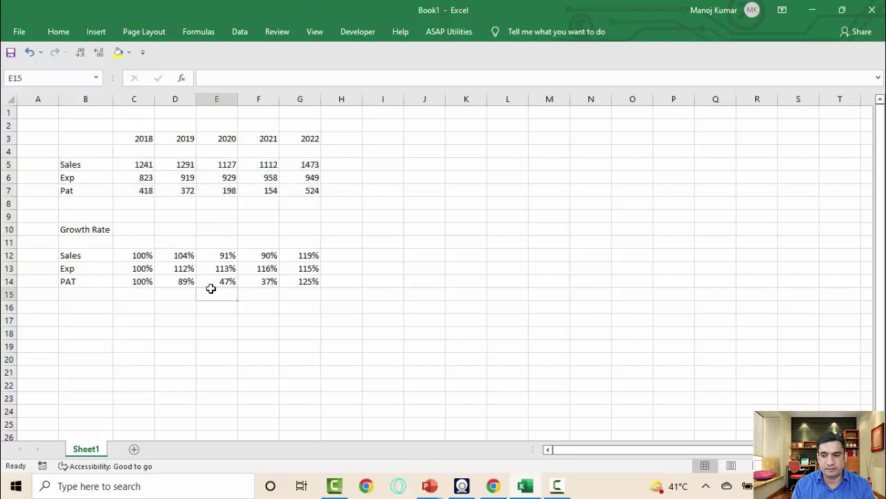
{"action": "left_click_drag", "start_coordinate": [85, 256], "coordinate": [297, 256]}
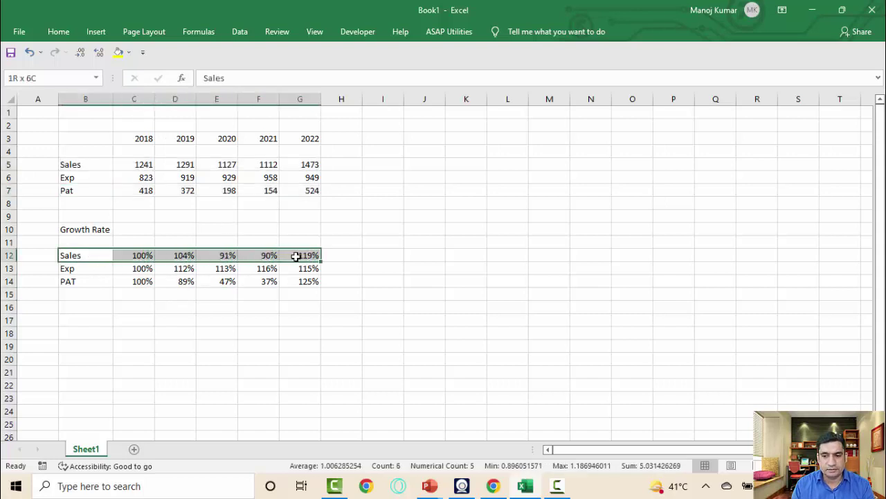
{"action": "left_click_drag", "start_coordinate": [92, 281], "coordinate": [304, 280]}
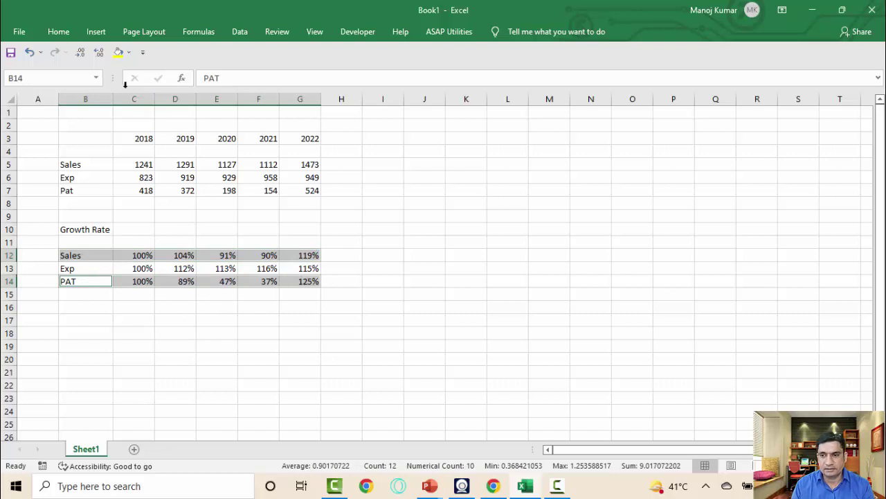
Insert a recommended Line chart and move it beside the data table.
{"action": "left_click", "coordinate": [96, 33]}
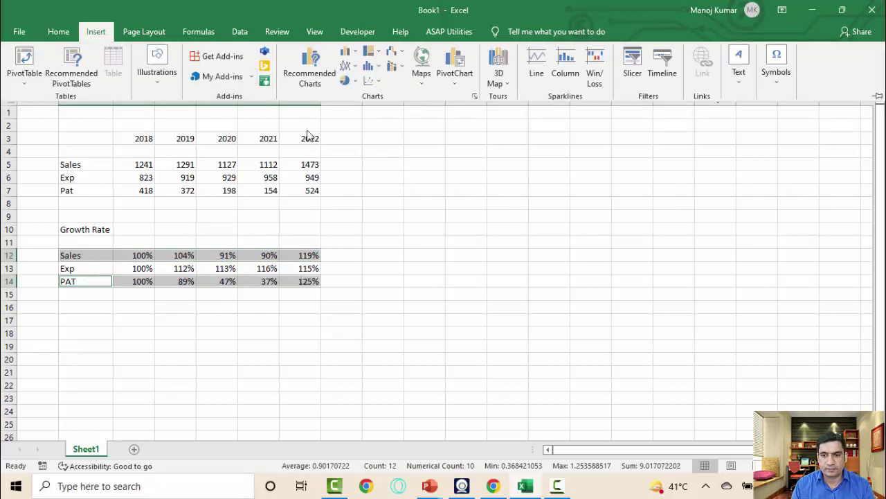
{"action": "left_click", "coordinate": [310, 76]}
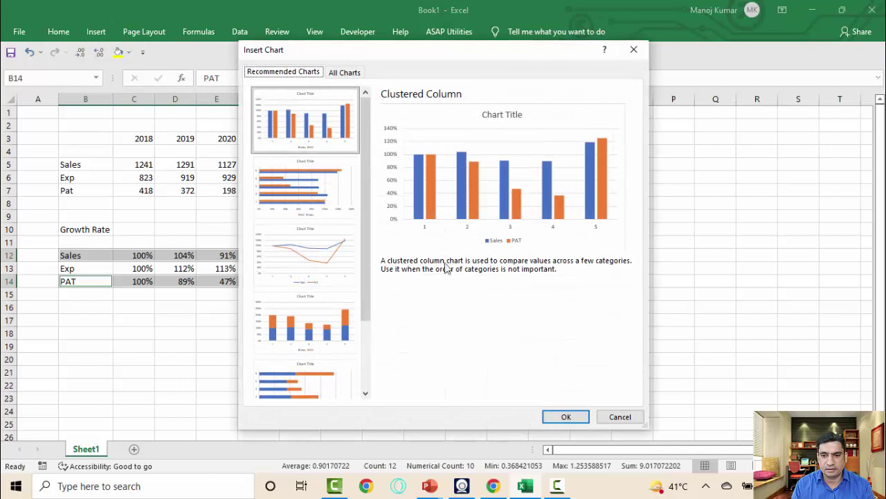
{"action": "left_click", "coordinate": [308, 254]}
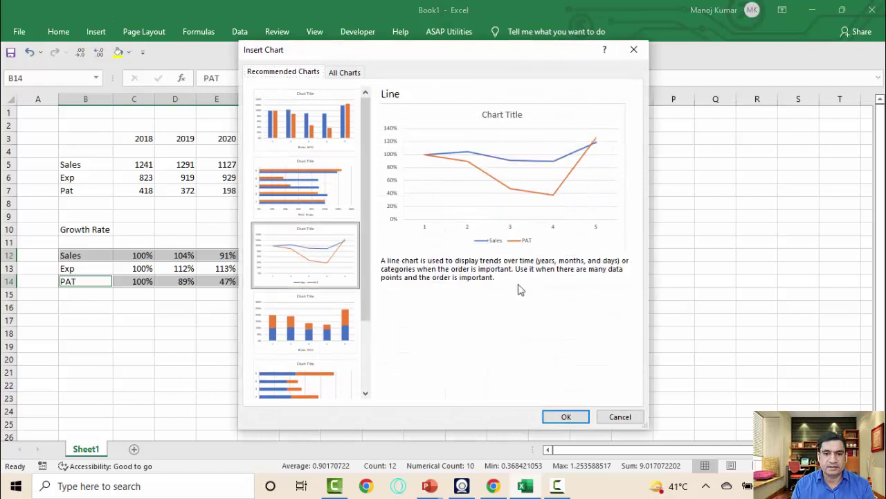
{"action": "left_click", "coordinate": [575, 418]}
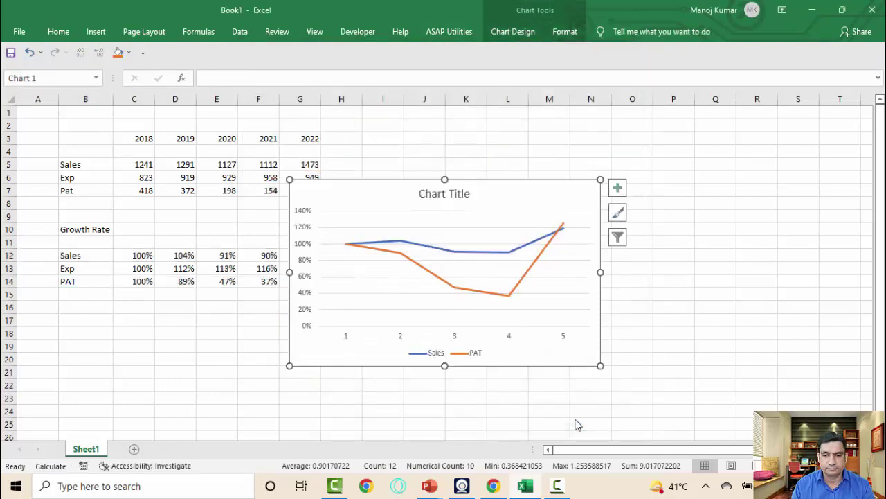
{"action": "left_click_drag", "start_coordinate": [564, 198], "coordinate": [630, 141]}
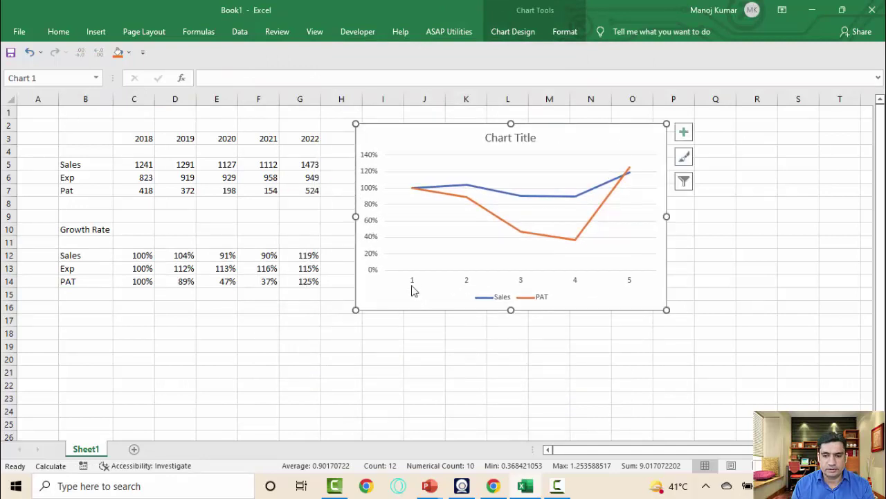
Set the chart's horizontal axis labels to the year headings C3:G3 (2018–2022).
{"action": "right_click", "coordinate": [450, 273]}
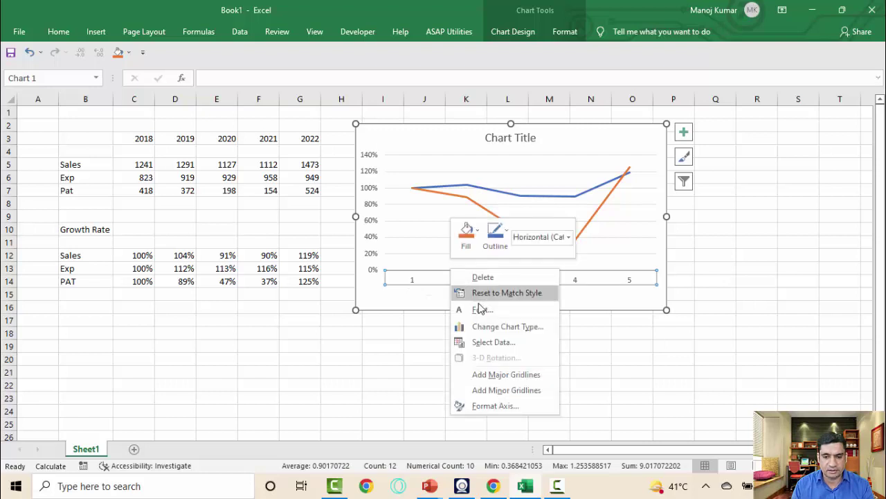
{"action": "left_click", "coordinate": [501, 342]}
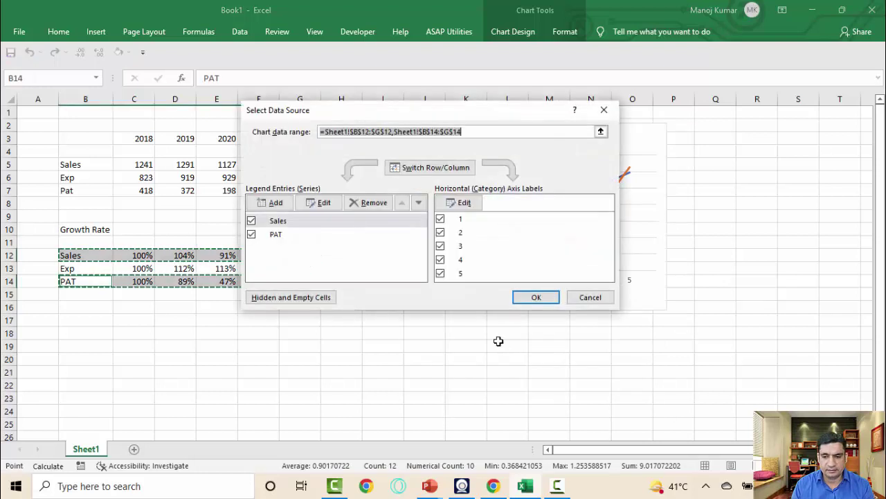
{"action": "left_click", "coordinate": [462, 203]}
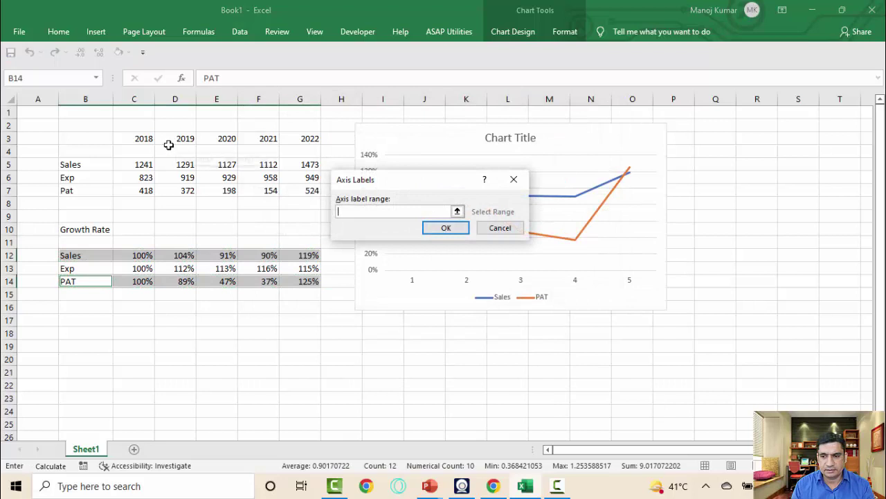
{"action": "left_click_drag", "start_coordinate": [143, 138], "coordinate": [295, 140]}
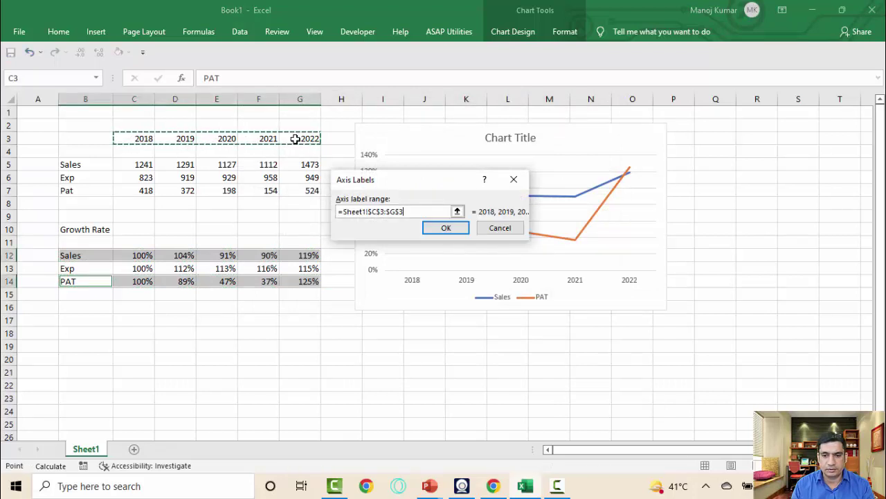
{"action": "left_click", "coordinate": [450, 229]}
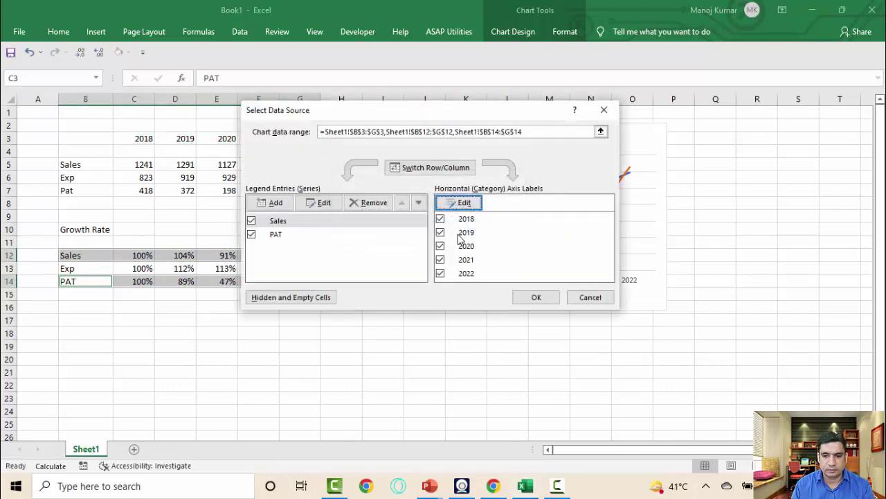
{"action": "left_click", "coordinate": [544, 299]}
{"action": "left_click", "coordinate": [434, 340]}
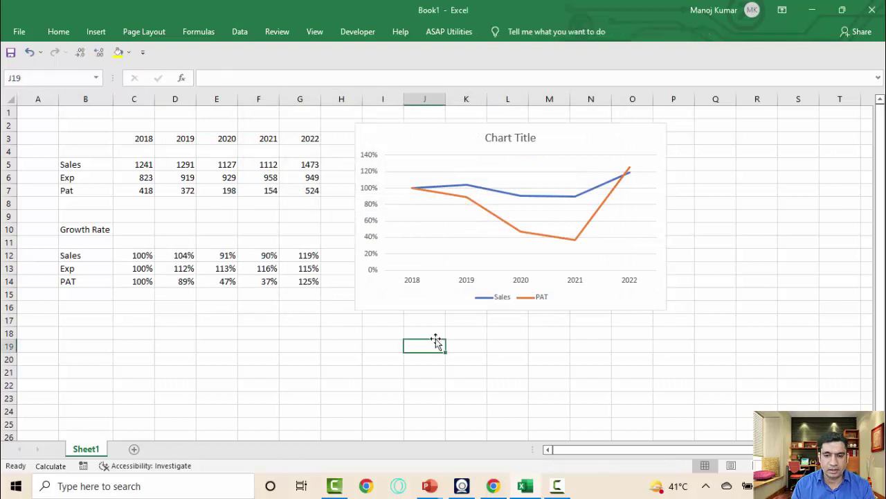
Add percentage data labels to the Sales line and the PAT line of the growth-rate chart.
{"action": "left_click", "coordinate": [562, 197]}
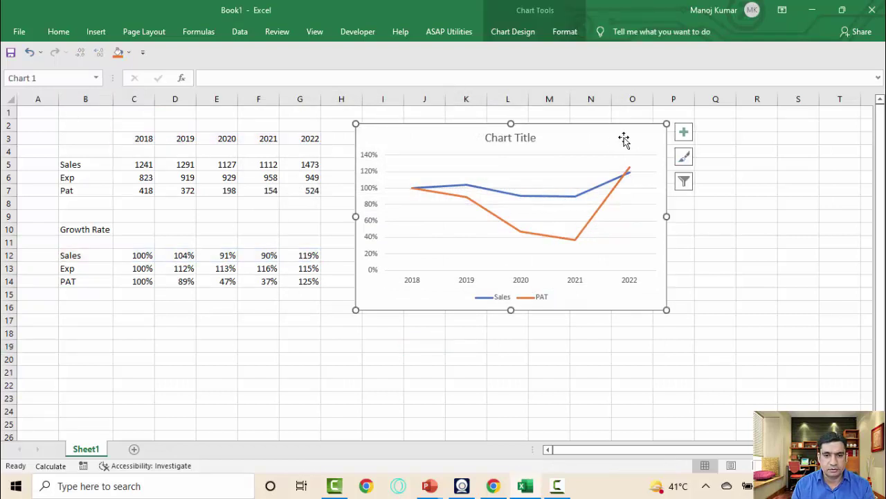
{"action": "left_click", "coordinate": [684, 131]}
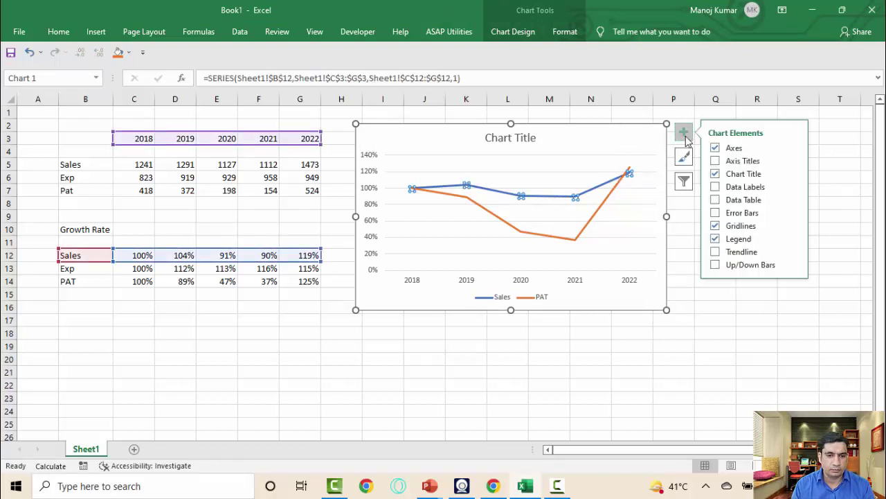
{"action": "left_click", "coordinate": [715, 187]}
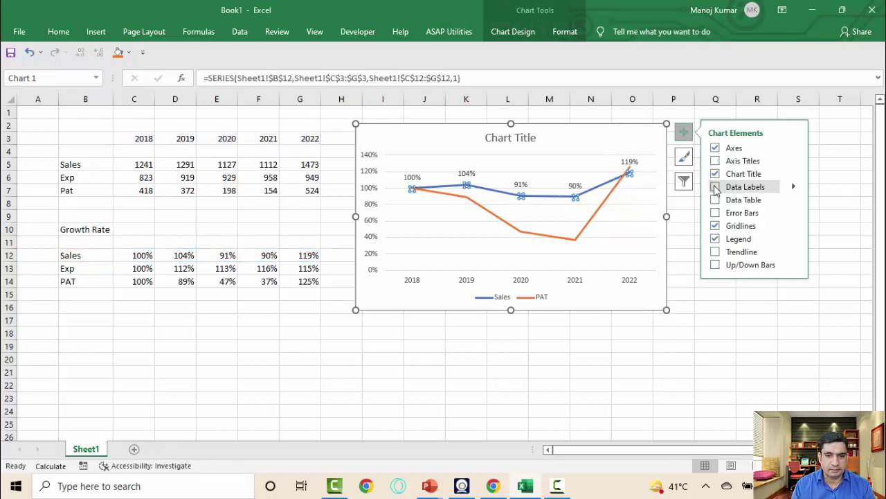
{"action": "left_click", "coordinate": [585, 233]}
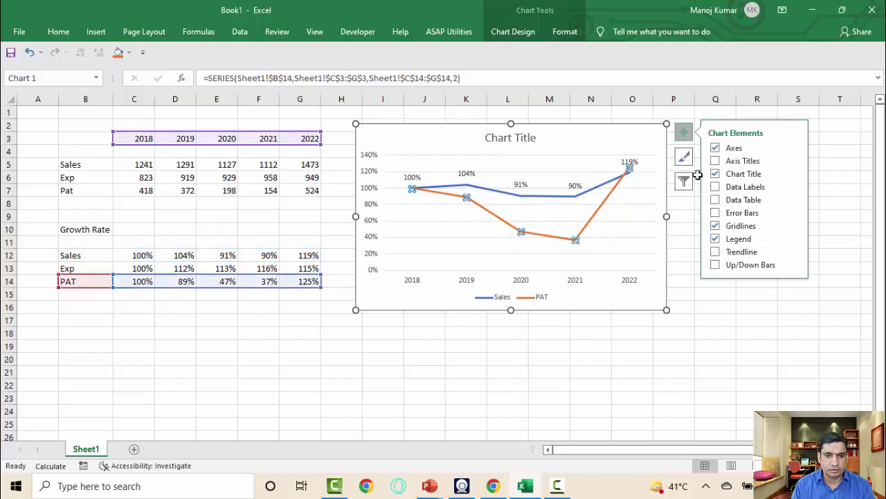
{"action": "left_click", "coordinate": [716, 187]}
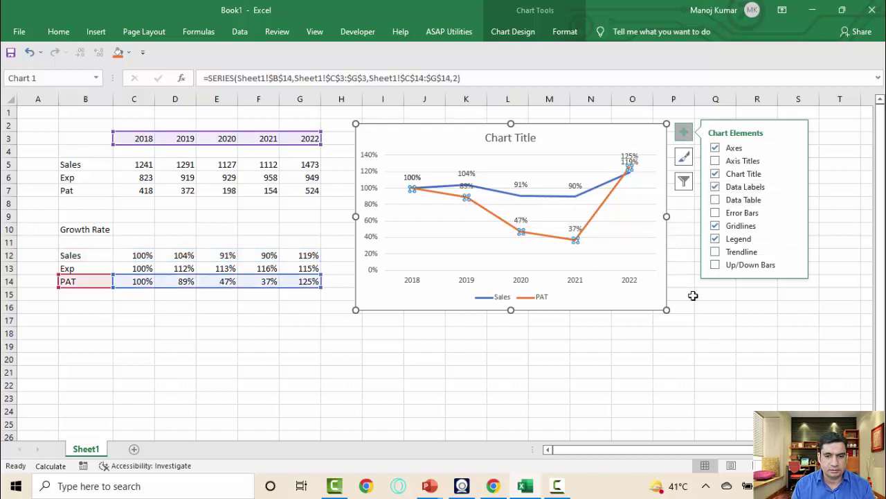
{"action": "left_click", "coordinate": [701, 317]}
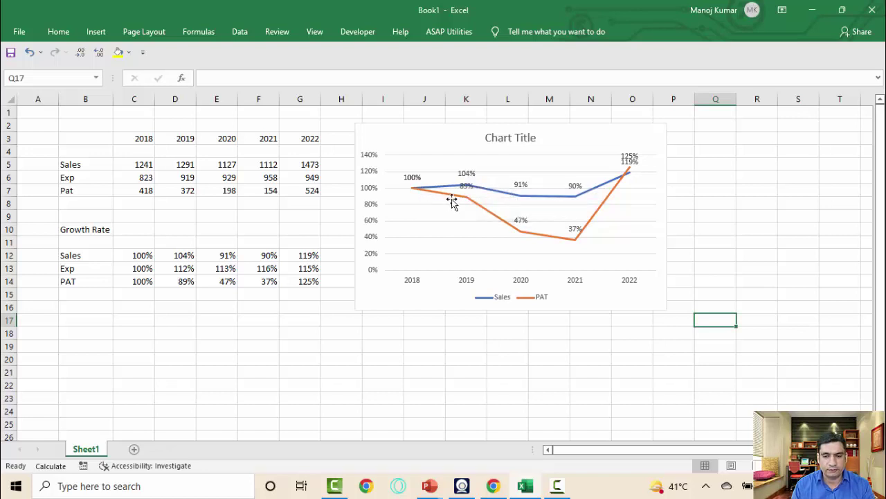
{"action": "left_click", "coordinate": [184, 190]}
{"action": "left_click_drag", "start_coordinate": [144, 165], "coordinate": [178, 164]}
{"action": "left_click_drag", "start_coordinate": [144, 189], "coordinate": [172, 191]}
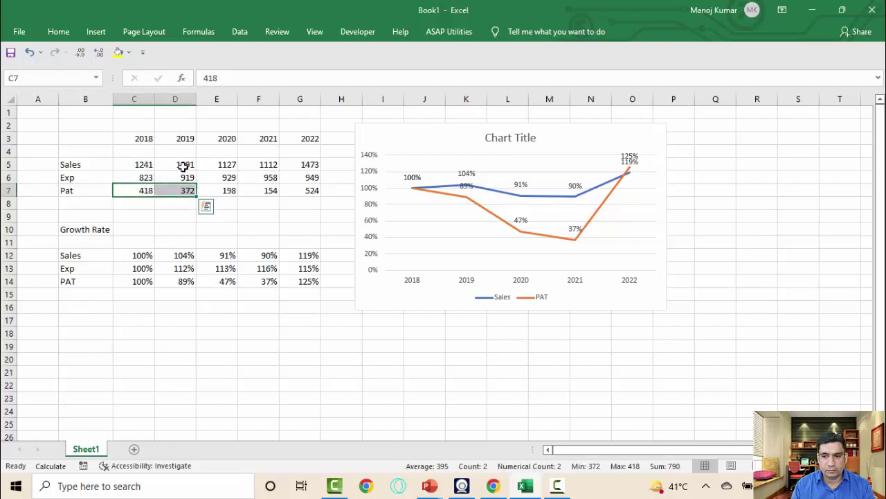
{"action": "left_click_drag", "start_coordinate": [185, 164], "coordinate": [220, 192]}
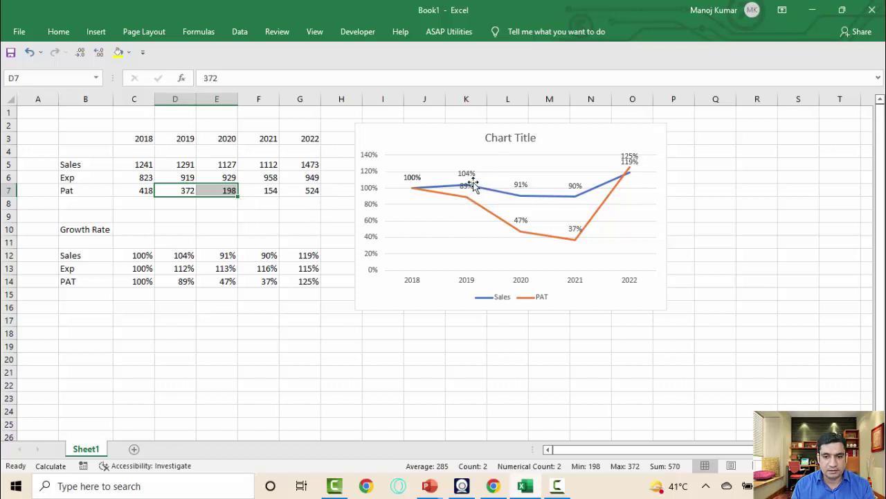
{"action": "mouse_move", "coordinate": [520, 199]}
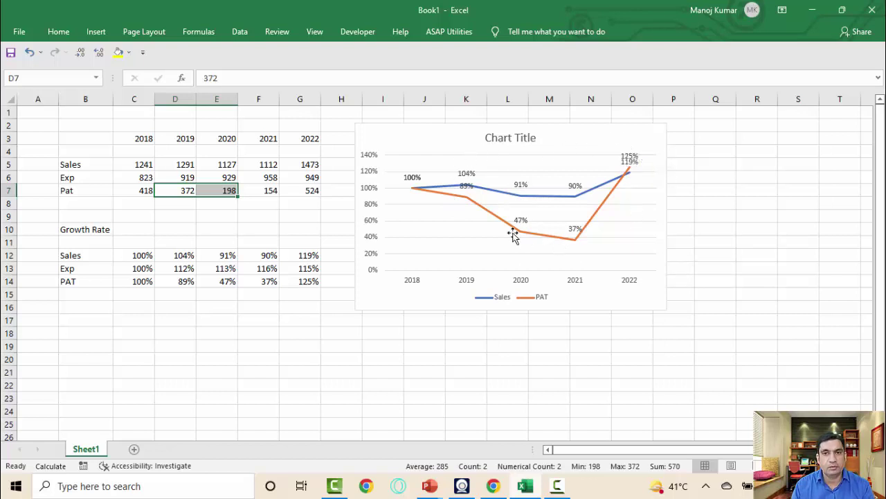
{"action": "left_click_drag", "start_coordinate": [88, 165], "coordinate": [304, 168]}
{"action": "left_click_drag", "start_coordinate": [79, 192], "coordinate": [303, 192]}
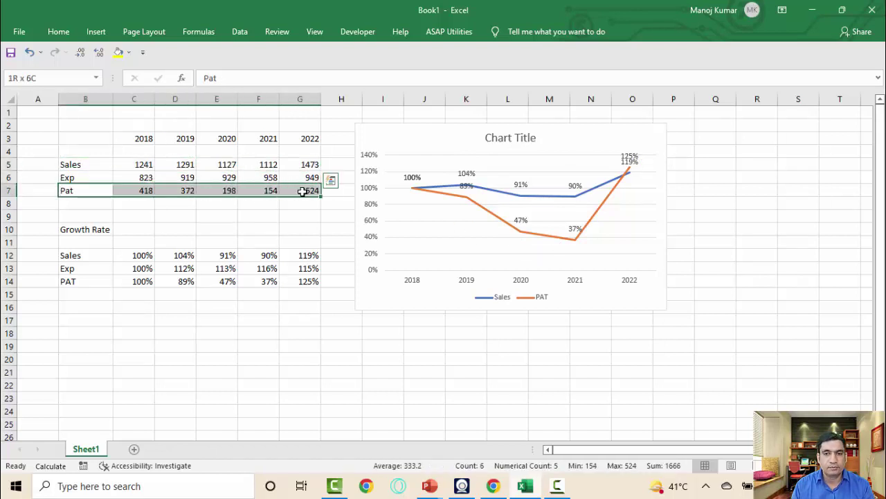
{"action": "left_click", "coordinate": [722, 220]}
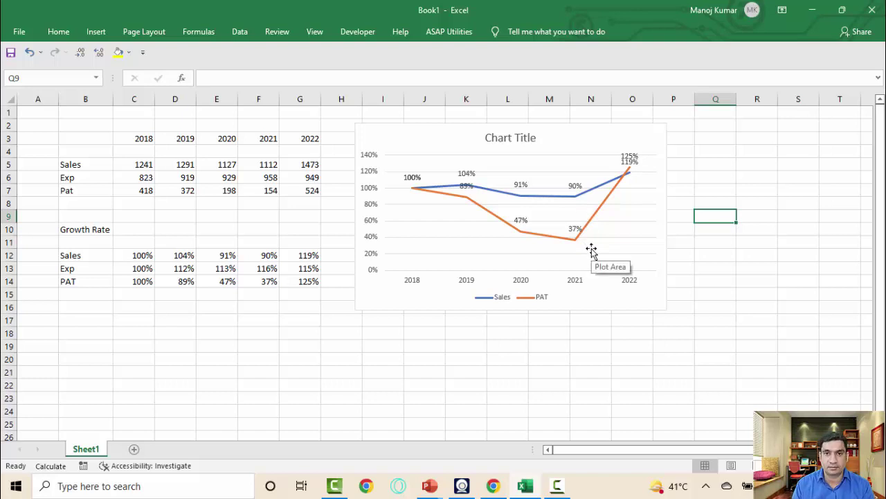
{"action": "left_click", "coordinate": [383, 372]}
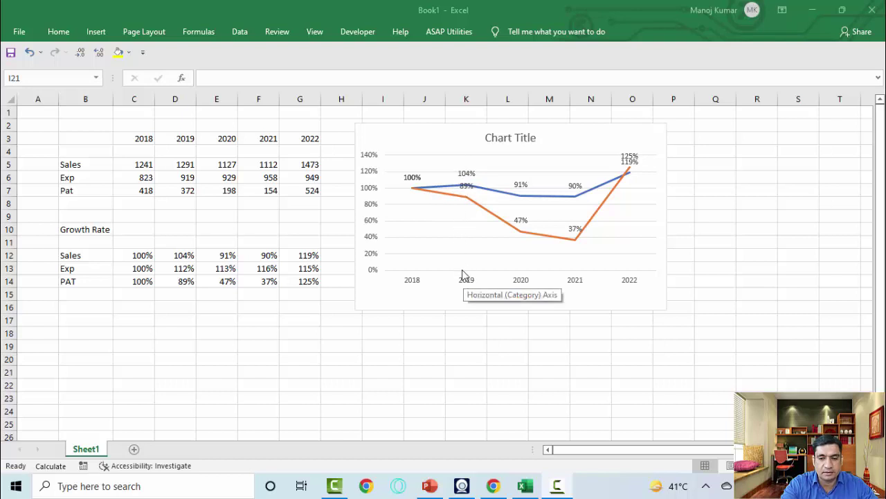
{"action": "mouse_move", "coordinate": [432, 197]}
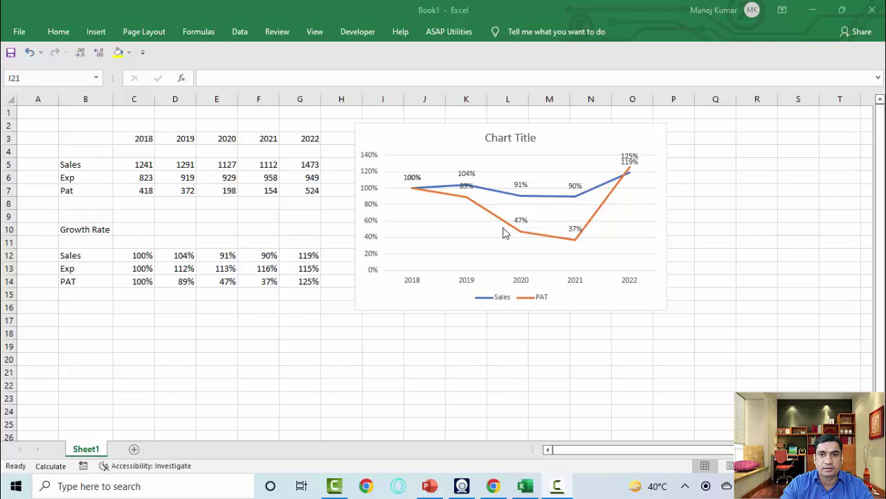
{"action": "key", "text": "alt+Tab"}
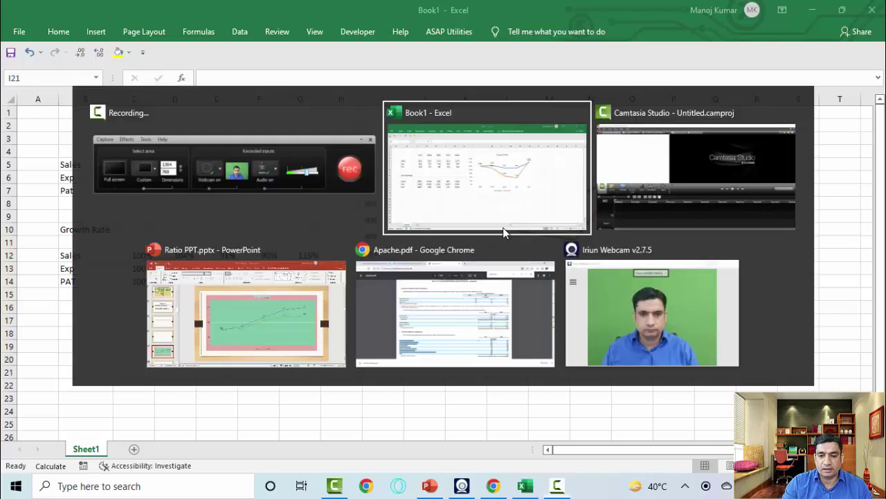
Switch to the Ratio PPT presentation and present slide 25 full screen from the current slide.
{"action": "key", "text": "alt+Tab"}
{"action": "key", "text": "alt+Tab"}
{"action": "key", "text": "alt+Tab"}
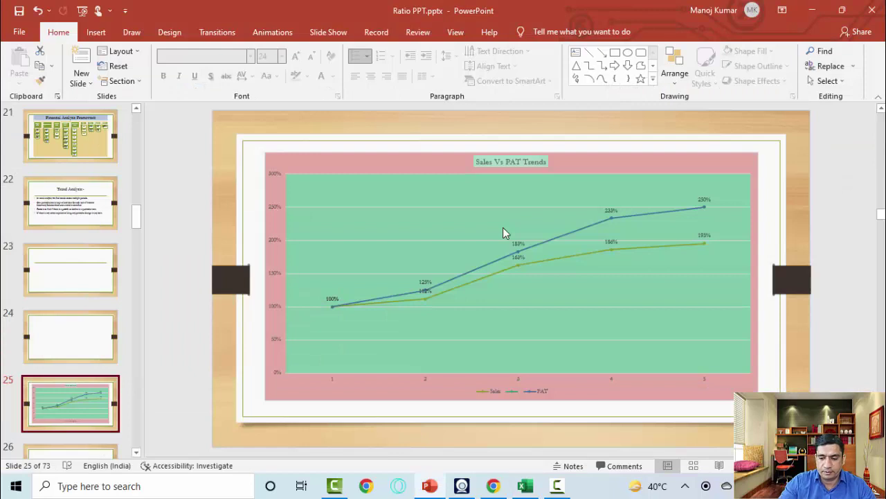
{"action": "key", "text": "shift+F5"}
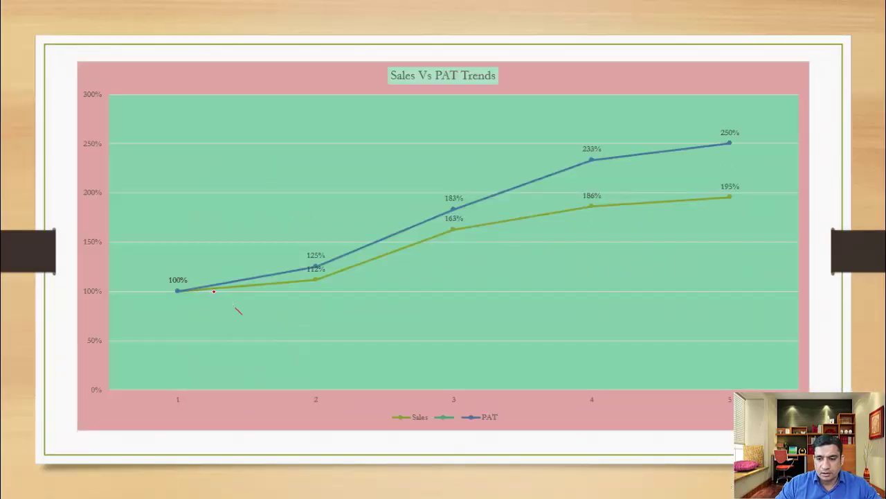
Draw red ink arcs from the 100% start to the 112%, 125% and 183% points, circling 100%.
{"action": "mouse_move", "coordinate": [193, 277]}
{"action": "left_mouse_down"}
{"action": "mouse_move", "coordinate": [233, 255]}
{"action": "mouse_move", "coordinate": [293, 249]}
{"action": "mouse_move", "coordinate": [296, 259]}
{"action": "left_mouse_up"}
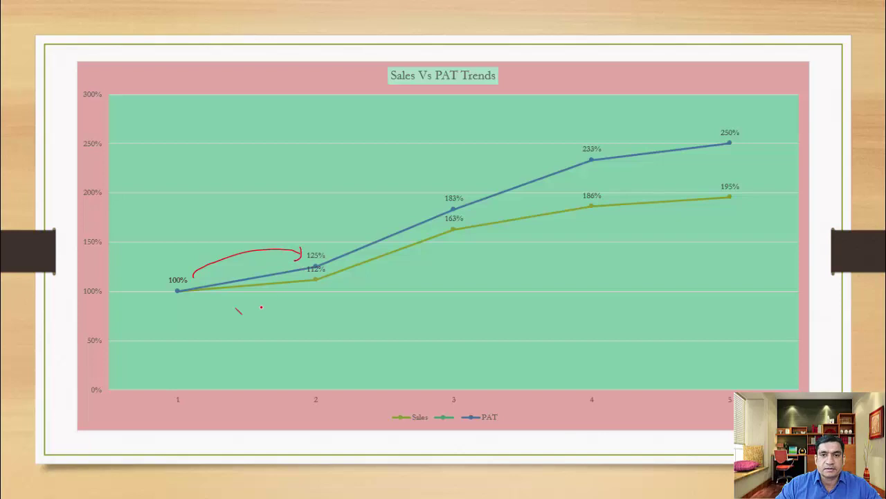
{"action": "mouse_move", "coordinate": [183, 301]}
{"action": "left_mouse_down"}
{"action": "mouse_move", "coordinate": [197, 312]}
{"action": "mouse_move", "coordinate": [276, 305]}
{"action": "mouse_move", "coordinate": [306, 288]}
{"action": "mouse_move", "coordinate": [300, 297]}
{"action": "left_mouse_up"}
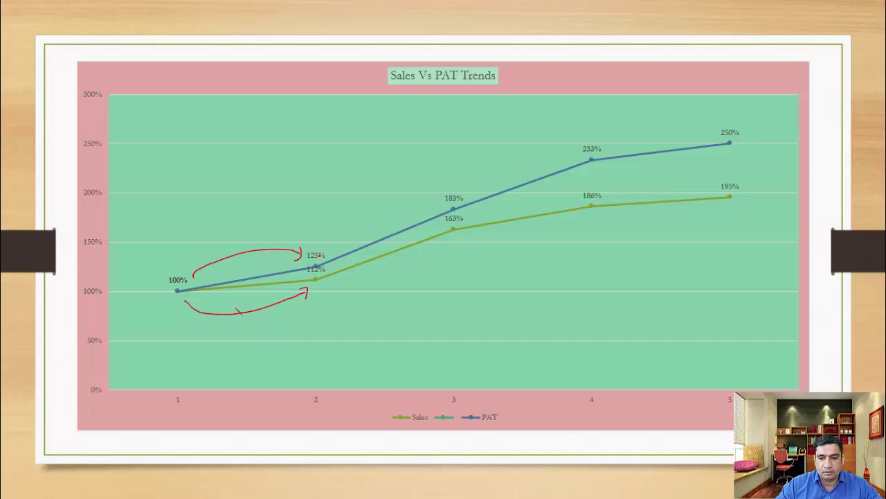
{"action": "mouse_move", "coordinate": [319, 255]}
{"action": "left_mouse_down"}
{"action": "mouse_move", "coordinate": [392, 199]}
{"action": "mouse_move", "coordinate": [436, 201]}
{"action": "left_mouse_up"}
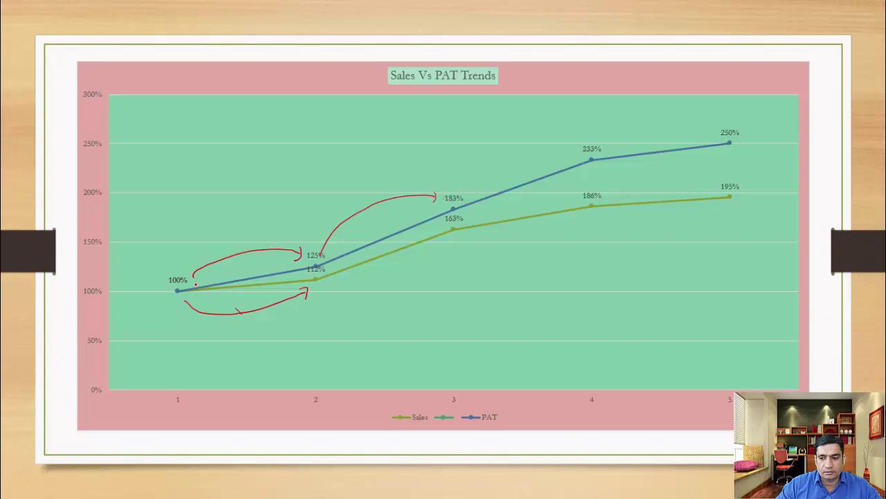
{"action": "left_click_drag", "start_coordinate": [178, 297], "coordinate": [176, 303]}
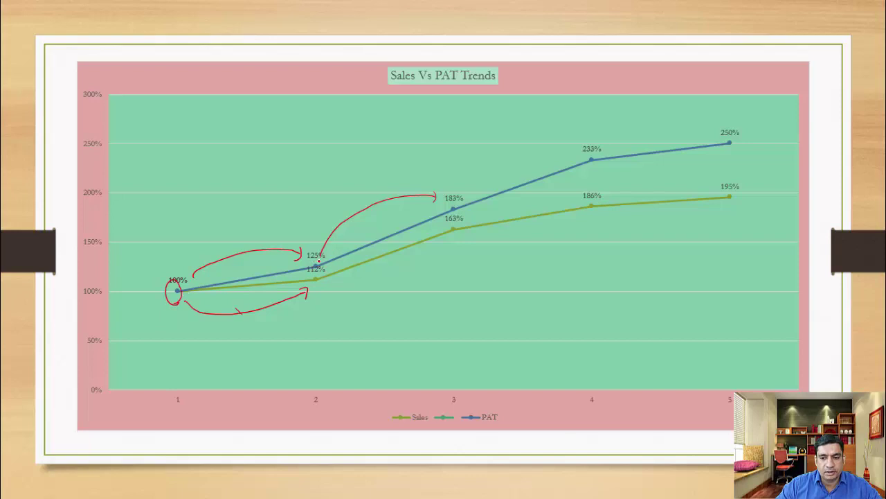
{"action": "mouse_move", "coordinate": [436, 185]}
{"action": "left_mouse_down"}
{"action": "mouse_move", "coordinate": [420, 178]}
{"action": "mouse_move", "coordinate": [251, 198]}
{"action": "mouse_move", "coordinate": [187, 263]}
{"action": "left_mouse_up"}
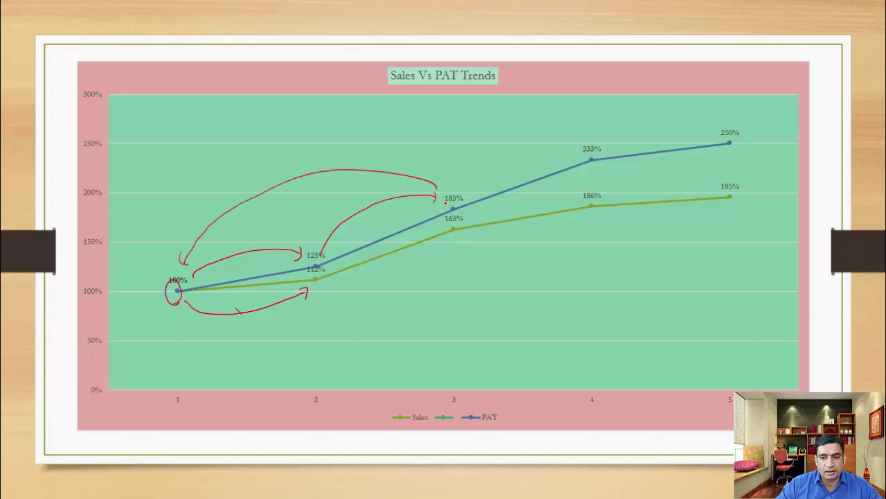
Underline the 183% and 163% labels, tick the 100% start, circle 186% and write a figure above 233%.
{"action": "left_click", "coordinate": [453, 201]}
{"action": "left_click_drag", "start_coordinate": [451, 202], "coordinate": [457, 202]}
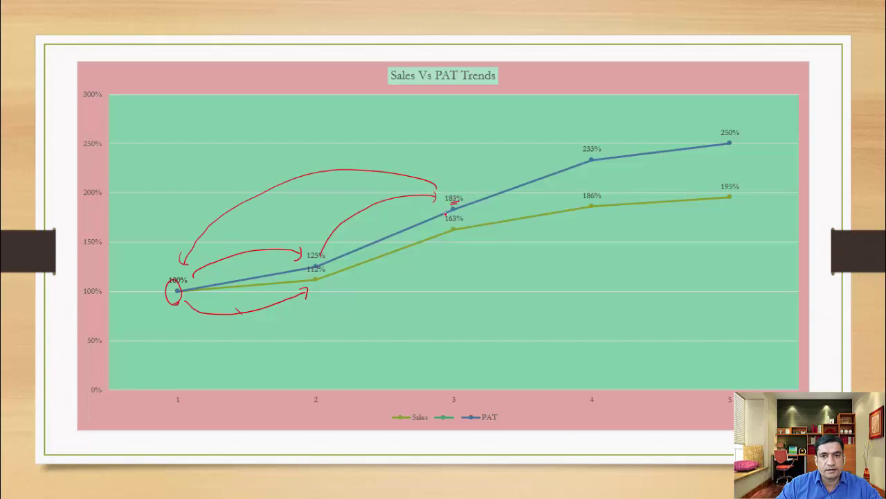
{"action": "left_click_drag", "start_coordinate": [143, 269], "coordinate": [176, 266]}
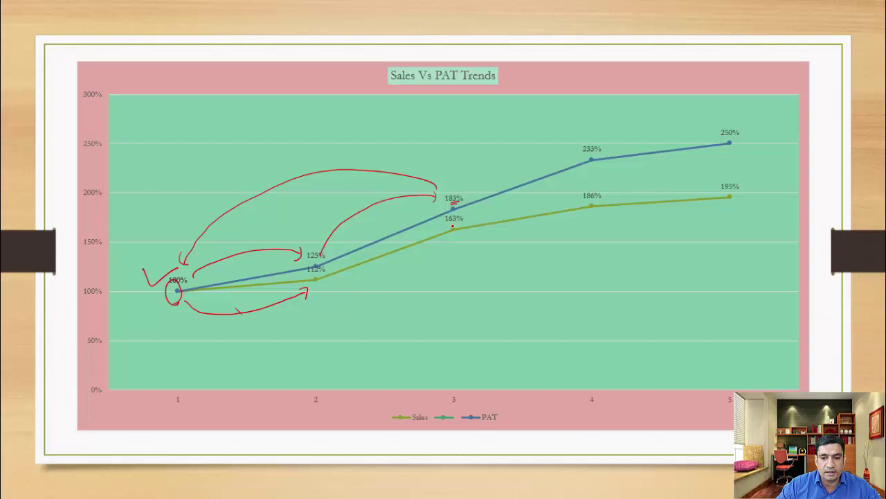
{"action": "left_click_drag", "start_coordinate": [451, 224], "coordinate": [461, 227]}
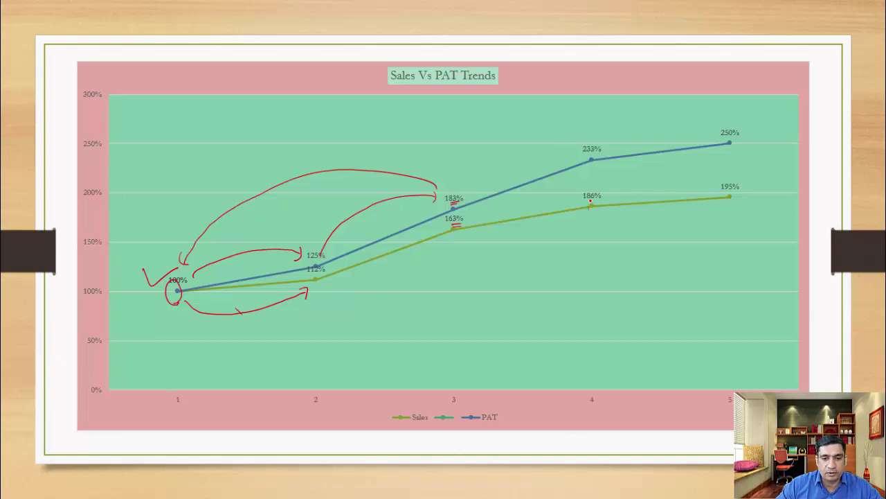
{"action": "mouse_move", "coordinate": [590, 202]}
{"action": "left_mouse_down"}
{"action": "mouse_move", "coordinate": [600, 191]}
{"action": "mouse_move", "coordinate": [588, 199]}
{"action": "left_mouse_up"}
{"action": "left_click_drag", "start_coordinate": [577, 123], "coordinate": [575, 140]}
{"action": "mouse_move", "coordinate": [584, 122]}
{"action": "left_mouse_down"}
{"action": "mouse_move", "coordinate": [592, 125]}
{"action": "mouse_move", "coordinate": [587, 136]}
{"action": "left_mouse_up"}
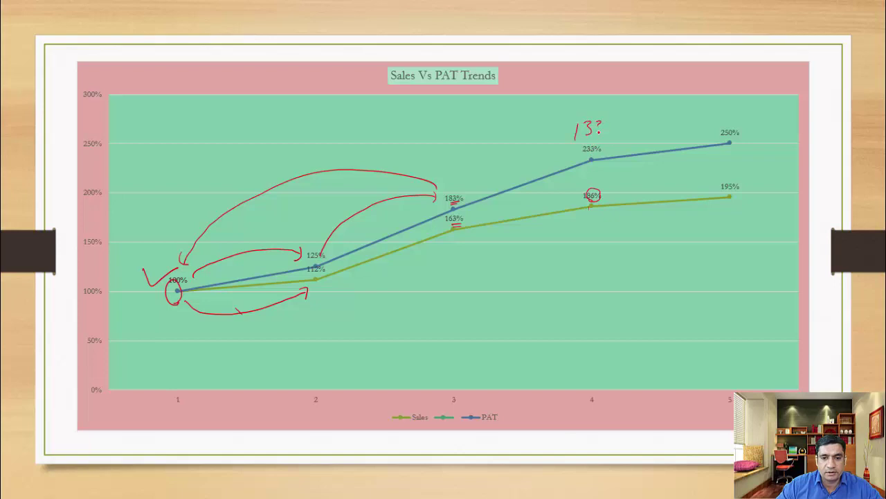